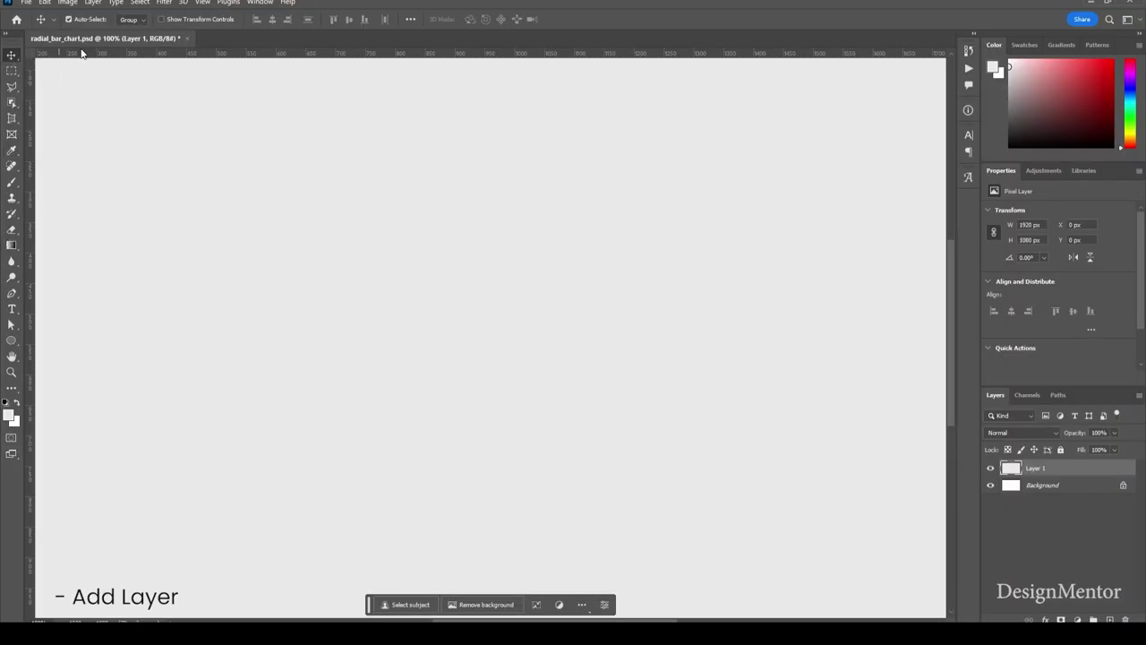
Step: Choose the Ellipse tool and bring up its Fill colour swatches
{"action": "left_click", "coordinate": [11, 341]}
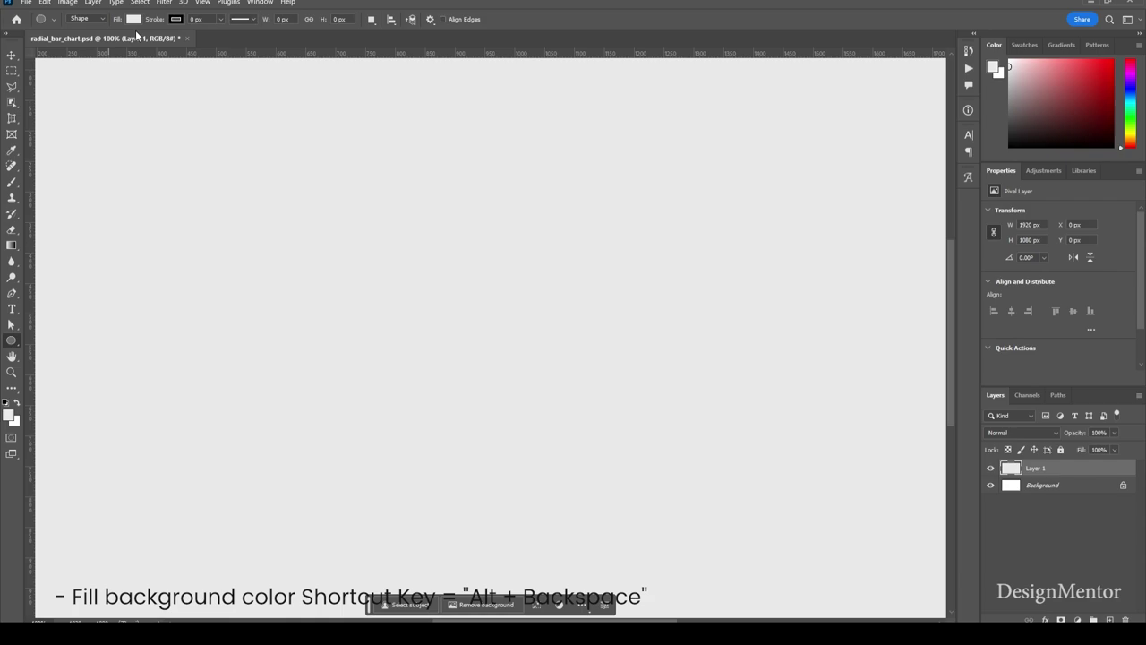
{"action": "left_click", "coordinate": [133, 19]}
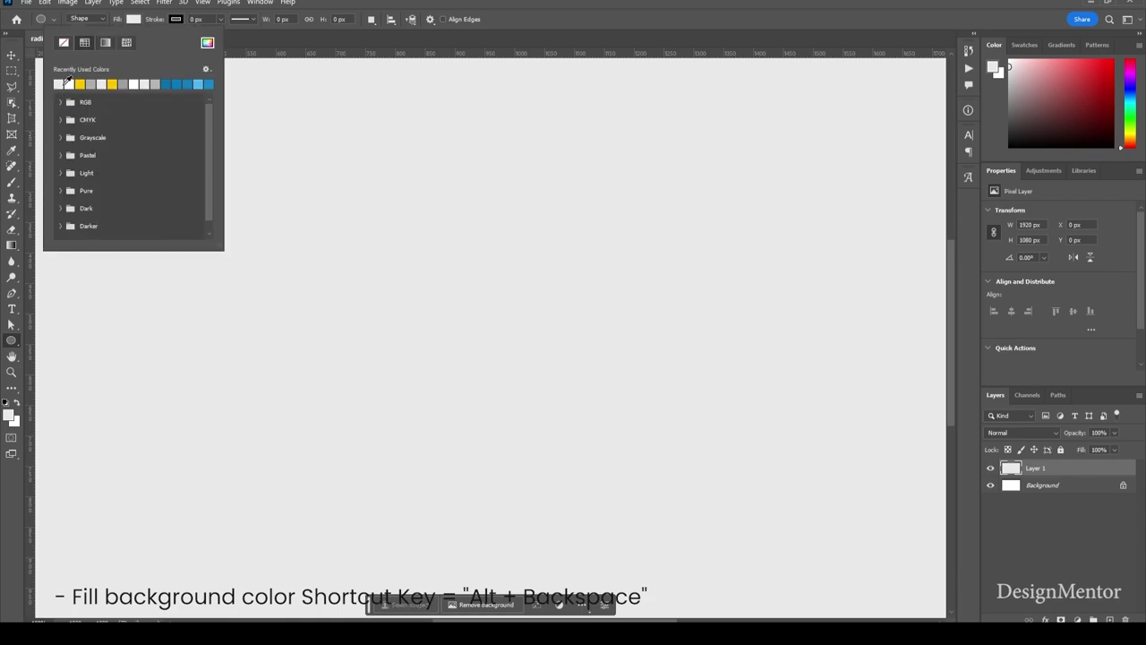
Step: Create an 800 × 800 px ellipse with a light recent swatch as fill
{"action": "left_click", "coordinate": [70, 83]}
{"action": "left_click", "coordinate": [45, 257]}
{"action": "left_click", "coordinate": [458, 285]}
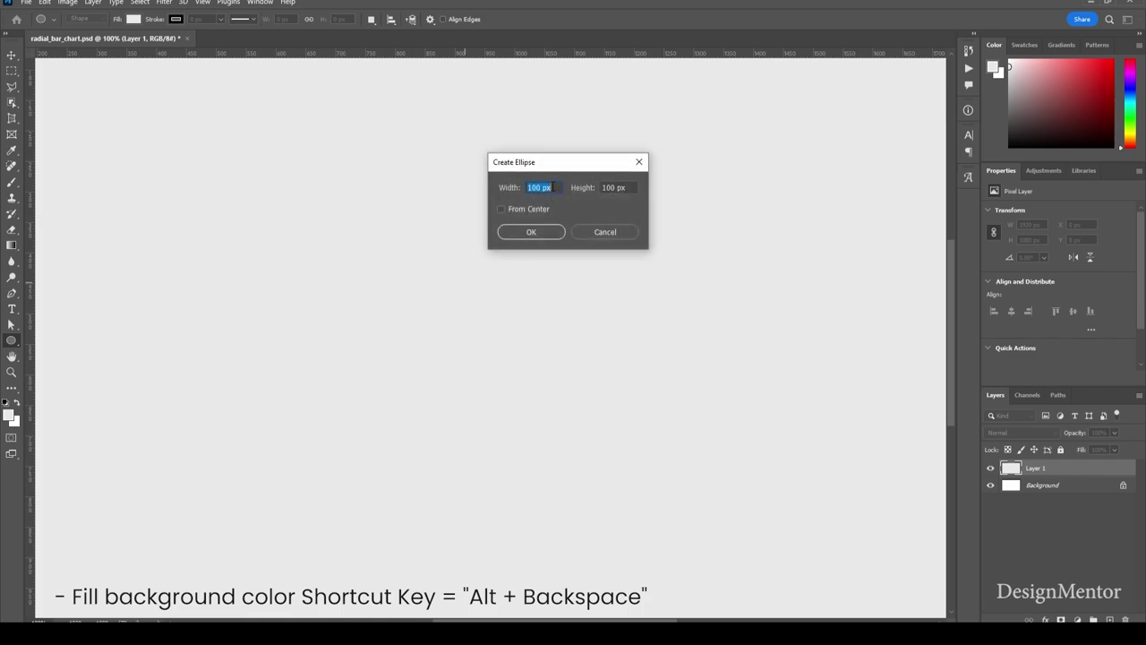
{"action": "type", "text": "800"}
{"action": "key", "text": "Tab"}
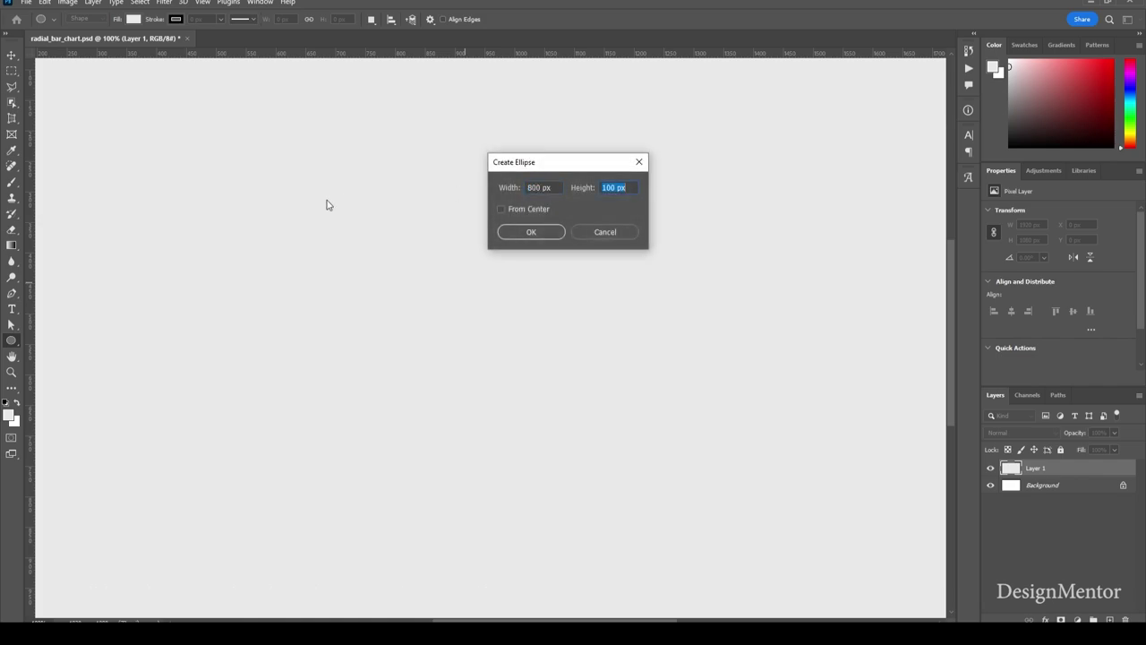
{"action": "type", "text": "800"}
{"action": "key", "text": "Return"}
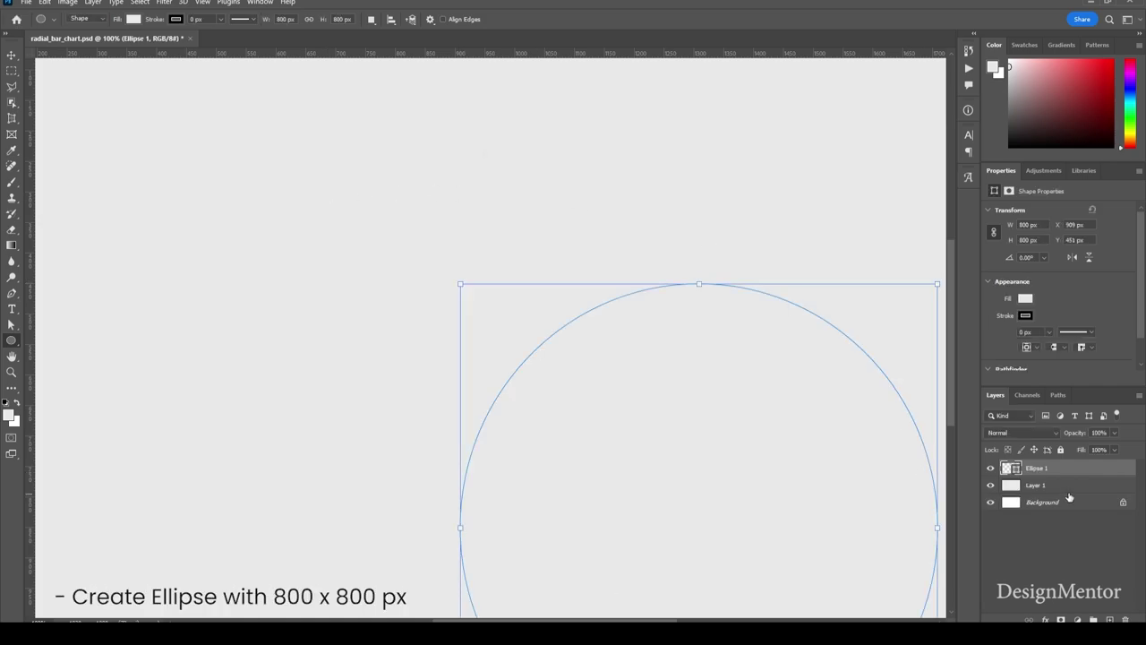
Step: Give Ellipse 1 a pure white (ffffff) Color Overlay layer style
{"action": "right_click", "coordinate": [1080, 471]}
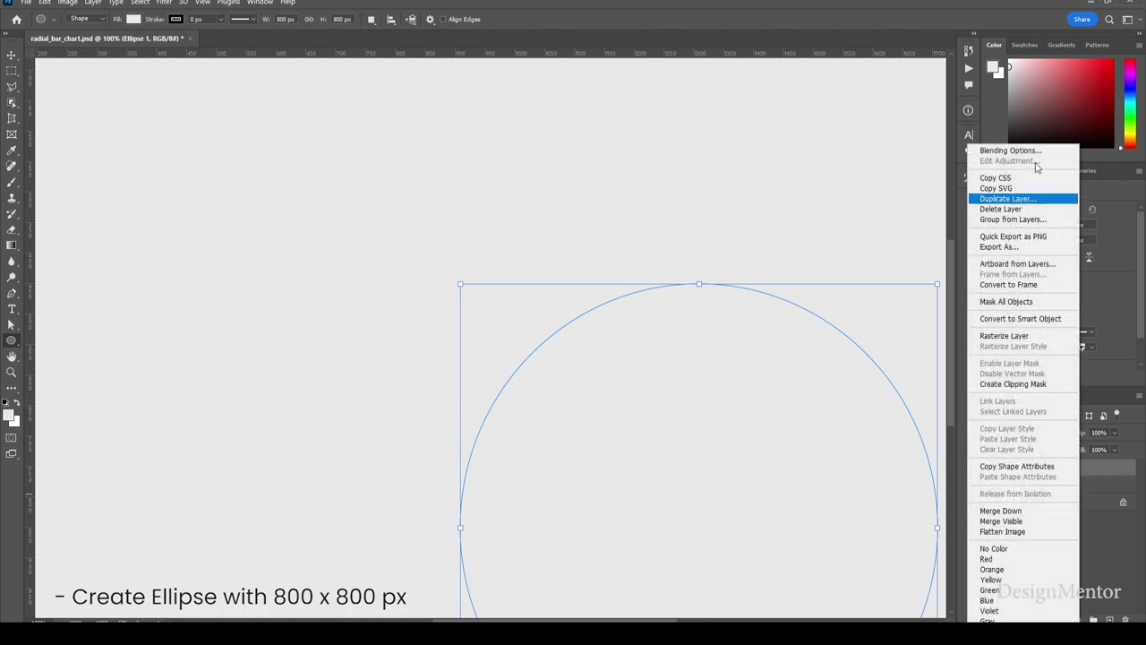
{"action": "left_click", "coordinate": [1021, 148]}
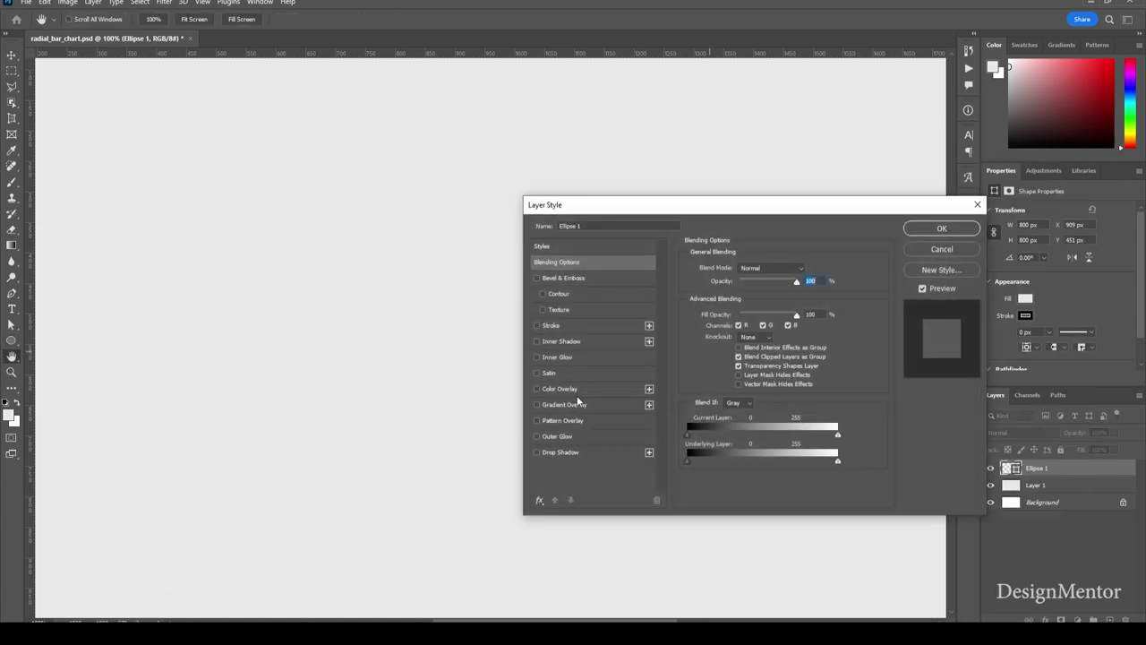
{"action": "left_click", "coordinate": [570, 387]}
{"action": "left_click", "coordinate": [809, 270]}
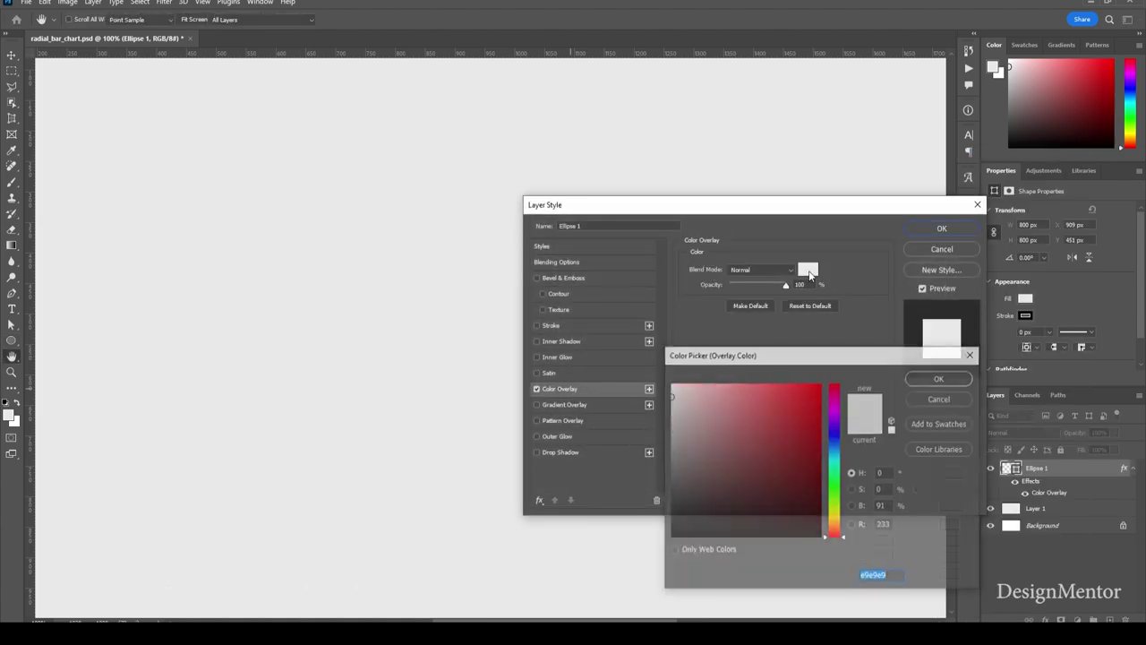
{"action": "left_click_drag", "start_coordinate": [690, 398], "coordinate": [636, 361]}
{"action": "left_click", "coordinate": [941, 378]}
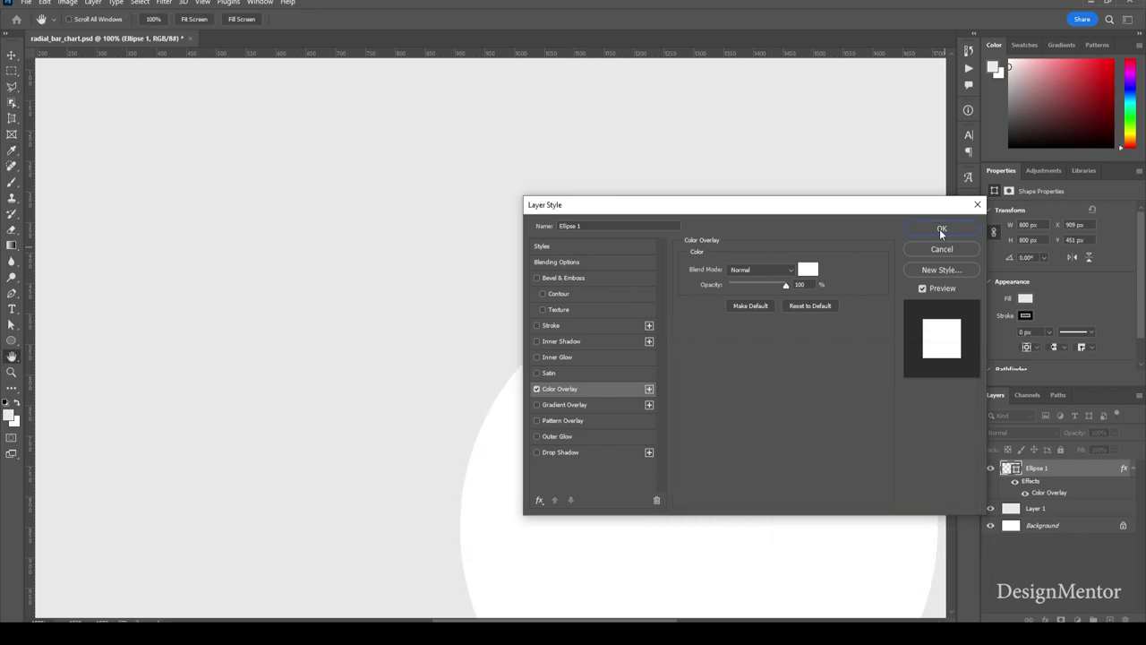
{"action": "left_click", "coordinate": [941, 228]}
{"action": "left_click", "coordinate": [11, 57]}
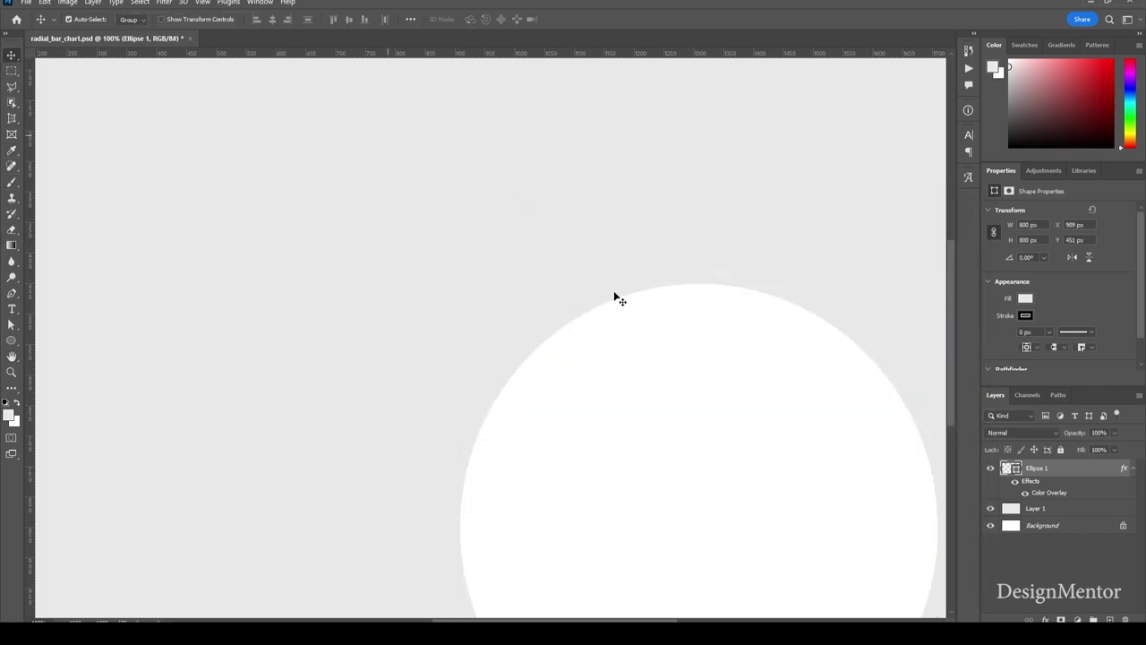
{"action": "left_click", "coordinate": [1133, 469]}
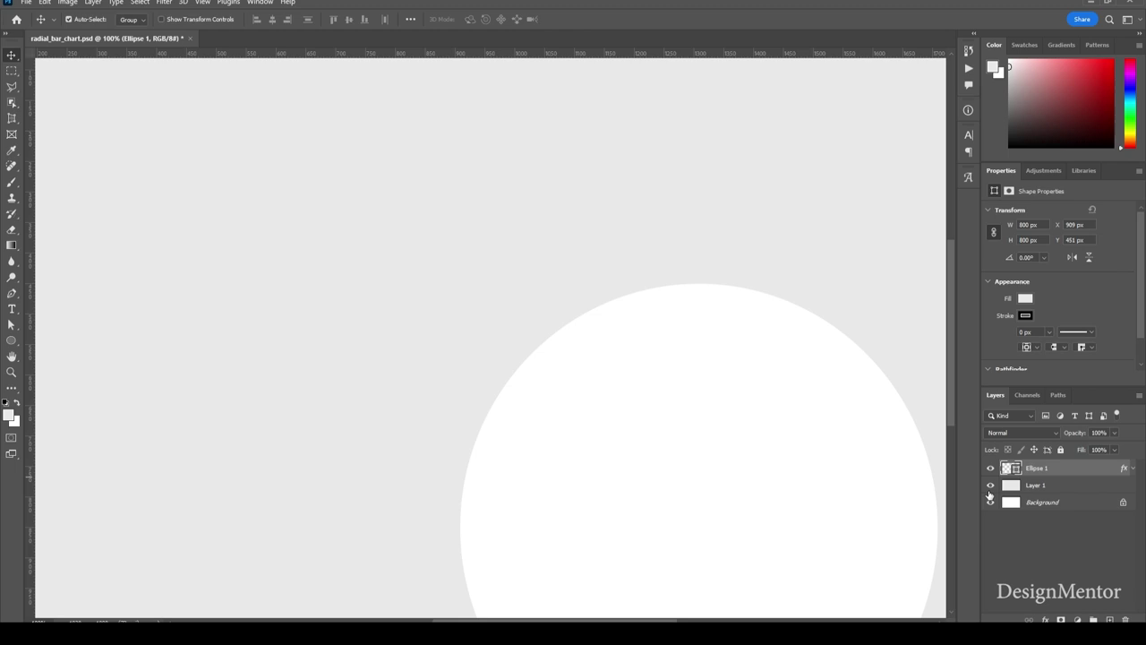
Step: Drag the white circle toward the canvas centre and reselect Ellipse 1
{"action": "left_click_drag", "start_coordinate": [719, 458], "coordinate": [515, 282]}
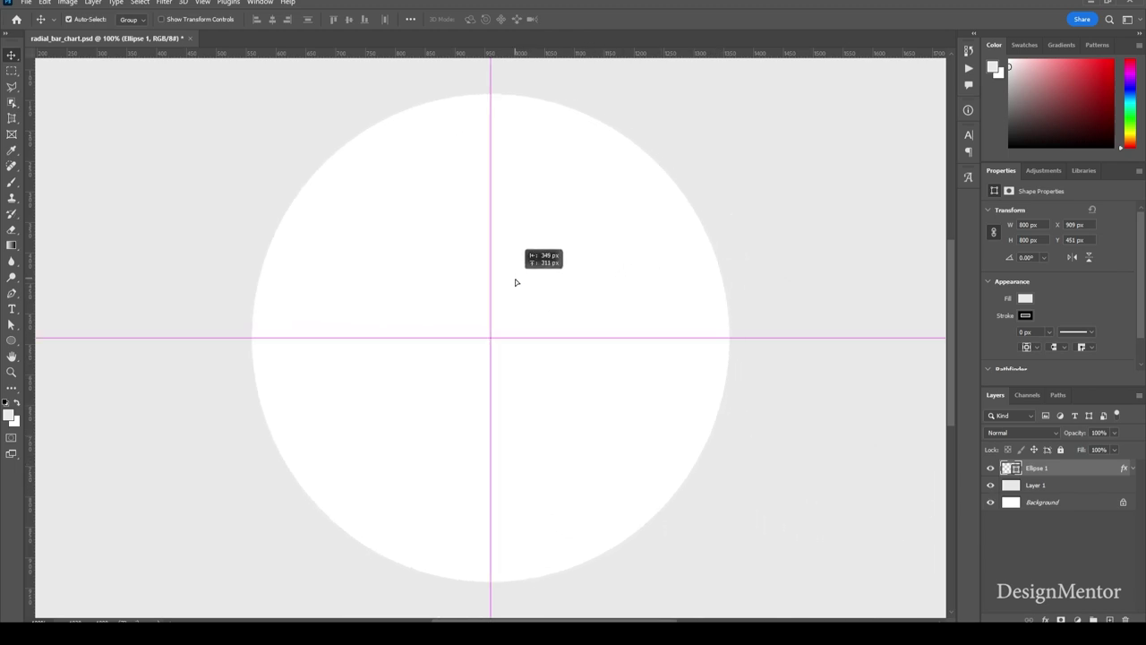
{"action": "left_click", "coordinate": [1061, 504]}
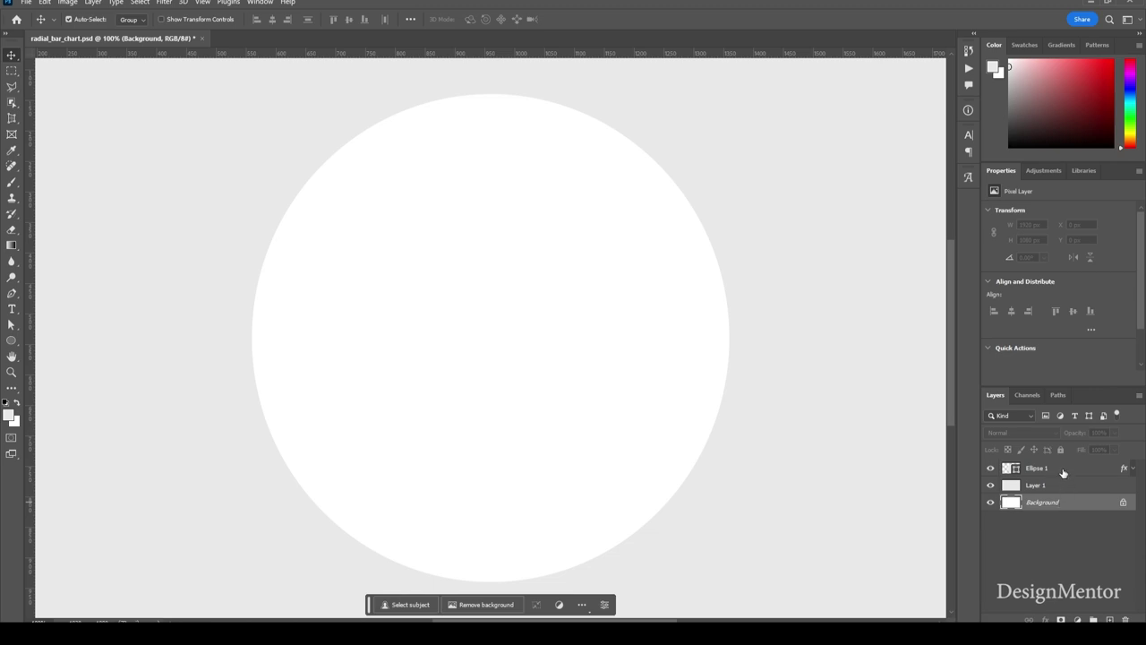
{"action": "left_click", "coordinate": [1063, 469]}
Step: Add a light gray (c0c0c0) drop shadow of size 8 to Ellipse 1
{"action": "right_click", "coordinate": [1062, 468]}
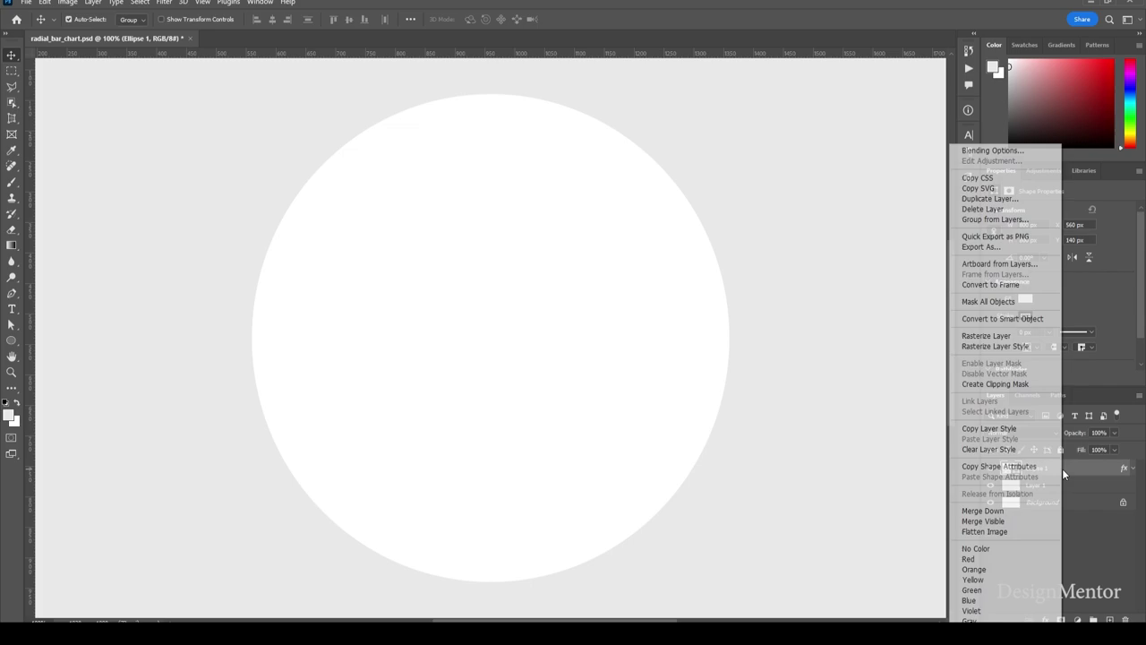
{"action": "left_click", "coordinate": [1005, 151]}
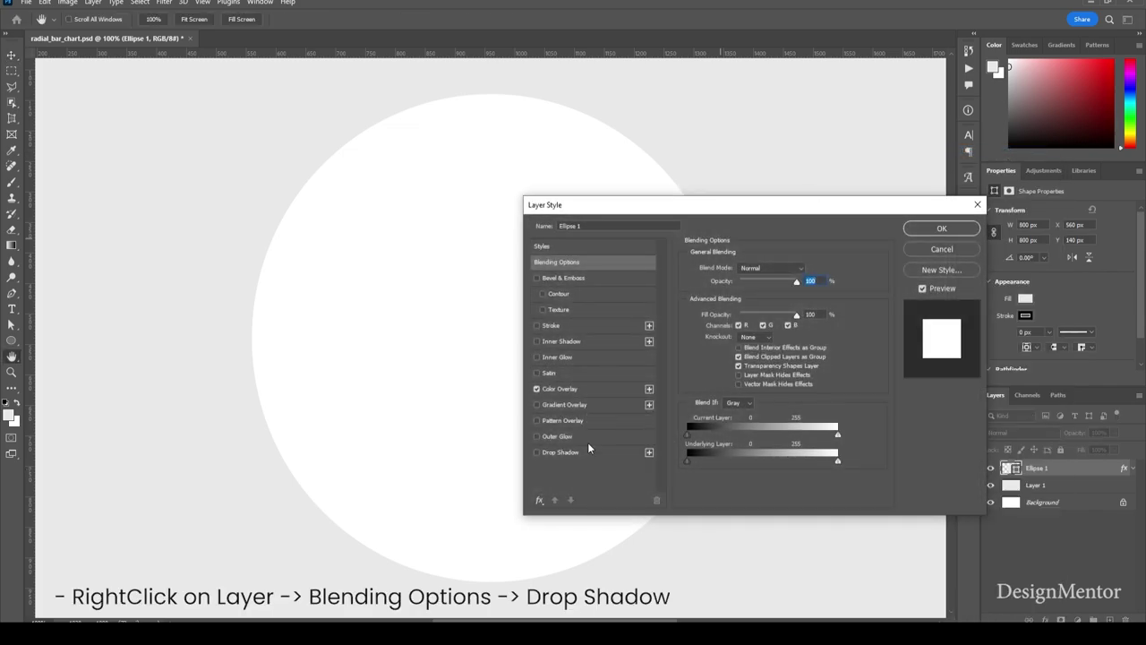
{"action": "left_click", "coordinate": [584, 452]}
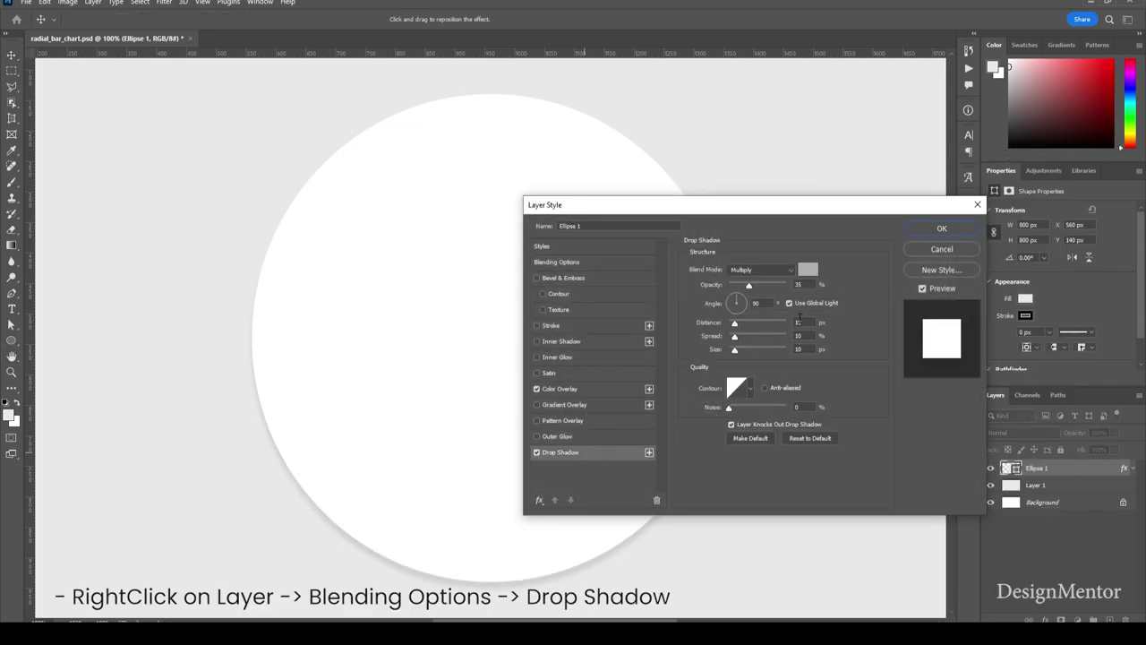
{"action": "left_click", "coordinate": [806, 271]}
{"action": "left_click_drag", "start_coordinate": [688, 455], "coordinate": [656, 421]}
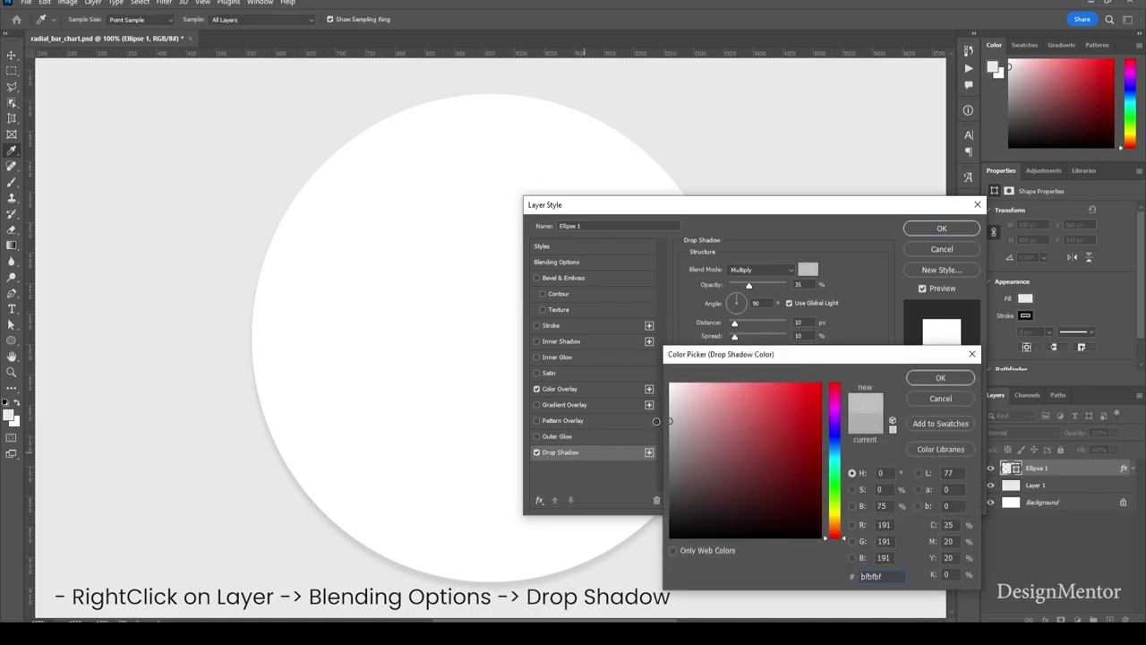
{"action": "left_click", "coordinate": [940, 377]}
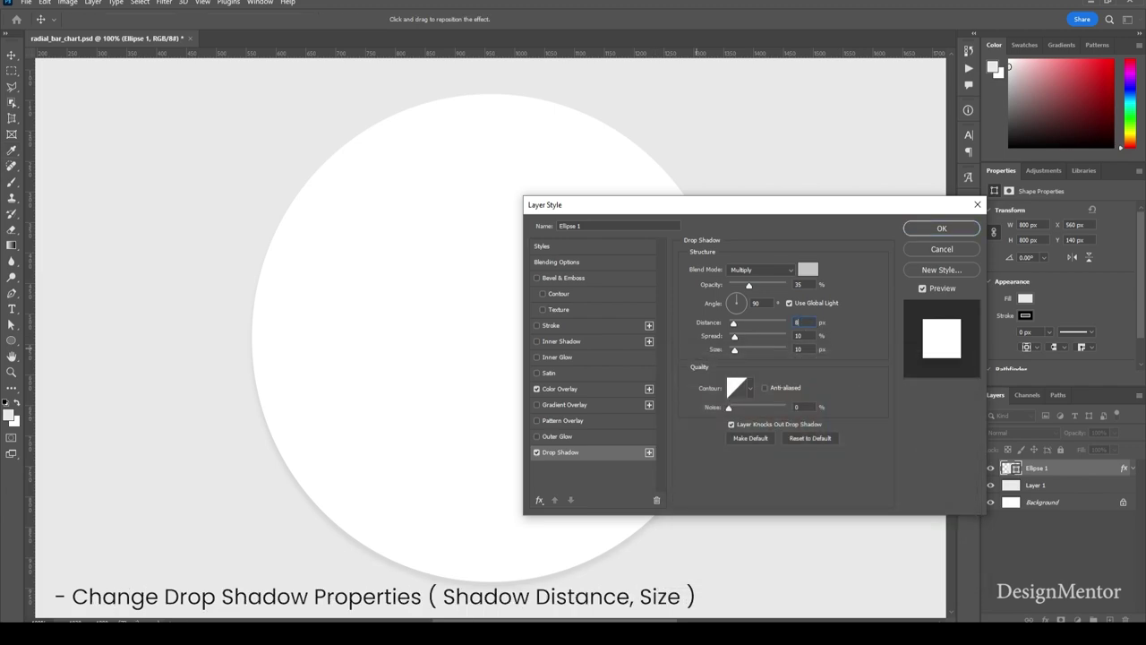
{"action": "key", "text": "Tab"}
{"action": "key", "text": "Tab"}
{"action": "type", "text": "8"}
{"action": "left_click", "coordinate": [923, 230]}
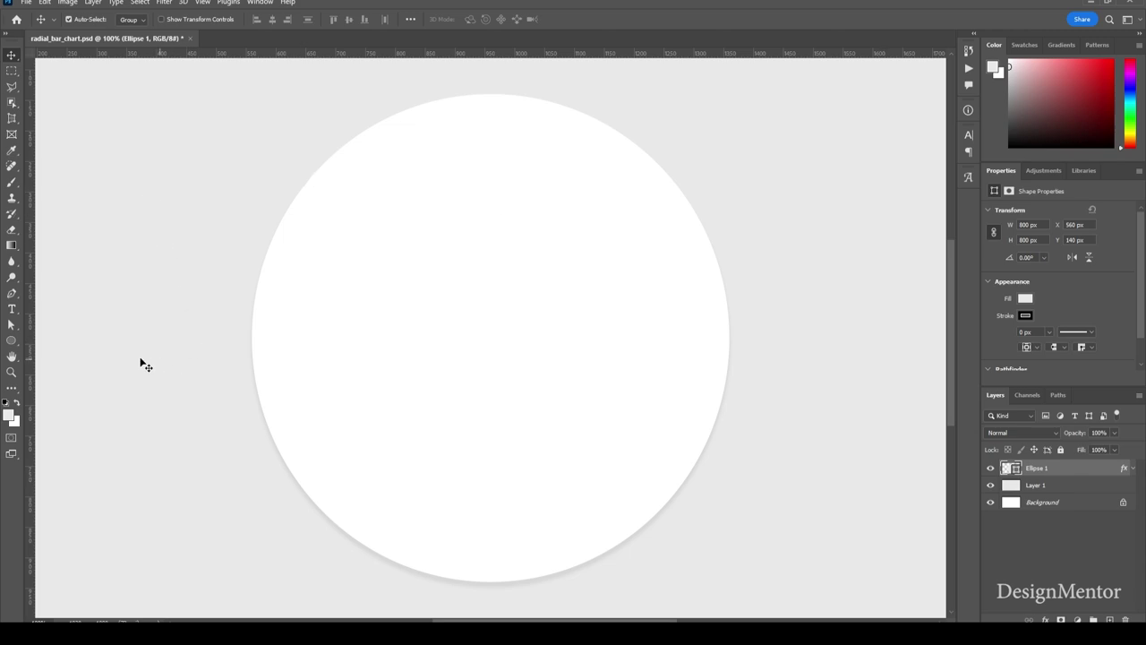
Step: Draw a 600 × 600 px ellipse as Ellipse 2
{"action": "left_click", "coordinate": [11, 343]}
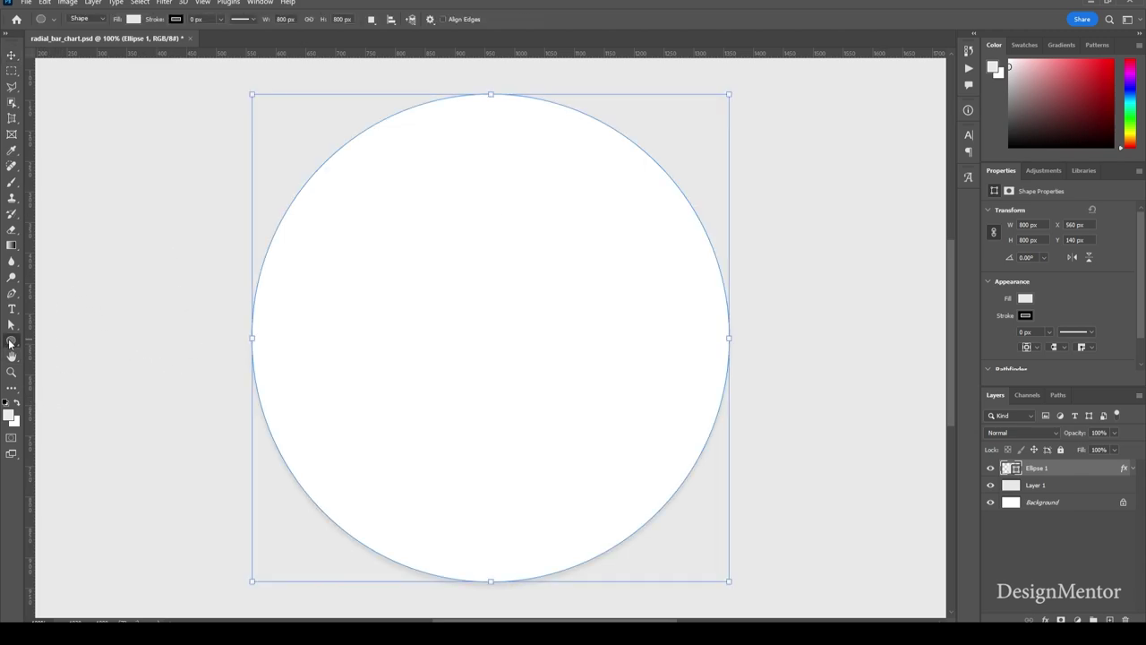
{"action": "left_click", "coordinate": [441, 291]}
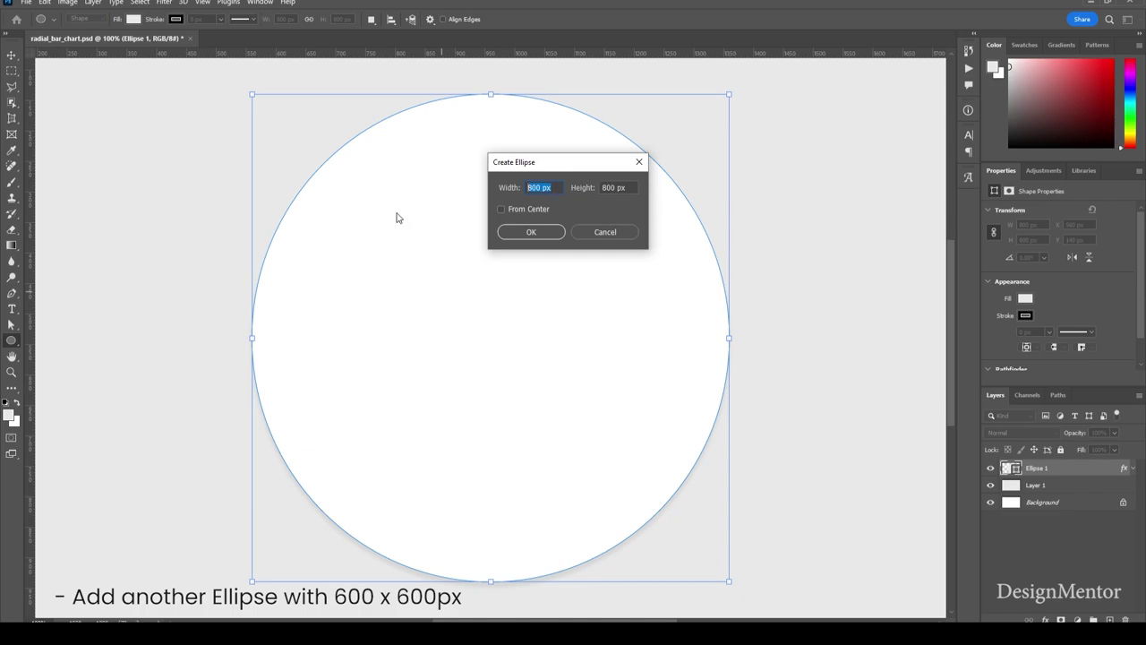
{"action": "type", "text": "600"}
{"action": "key", "text": "Tab"}
{"action": "type", "text": "600"}
{"action": "key", "text": "Return"}
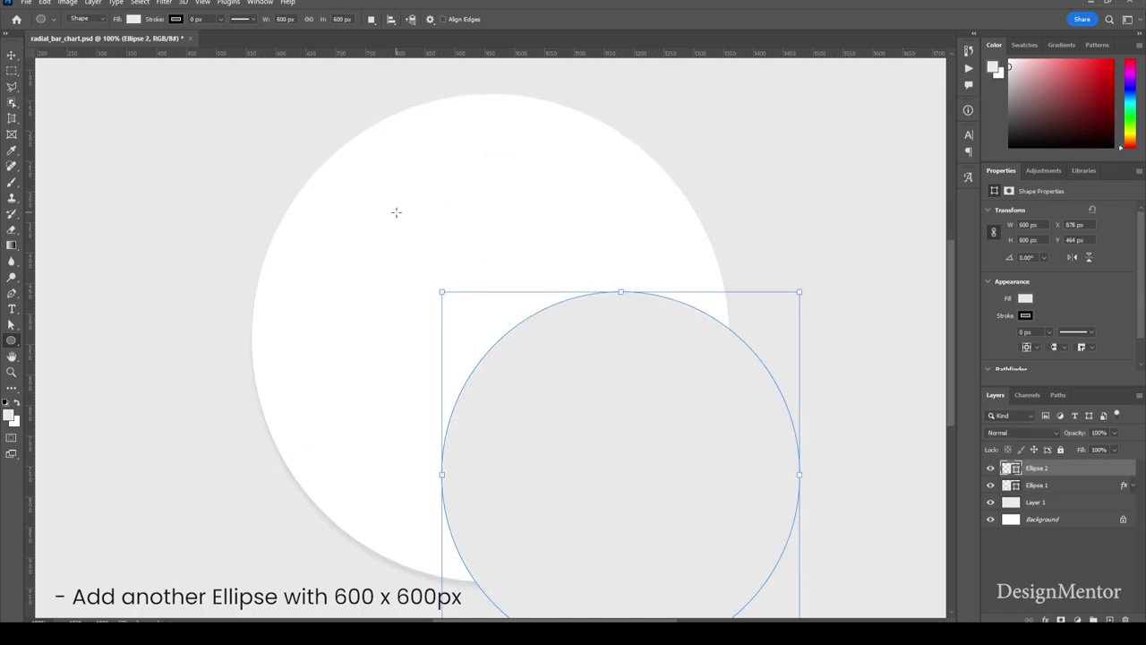
Step: Give Ellipse 2 a yellow ffc600 Color Overlay and centre it on the white disc
{"action": "right_click", "coordinate": [1064, 469]}
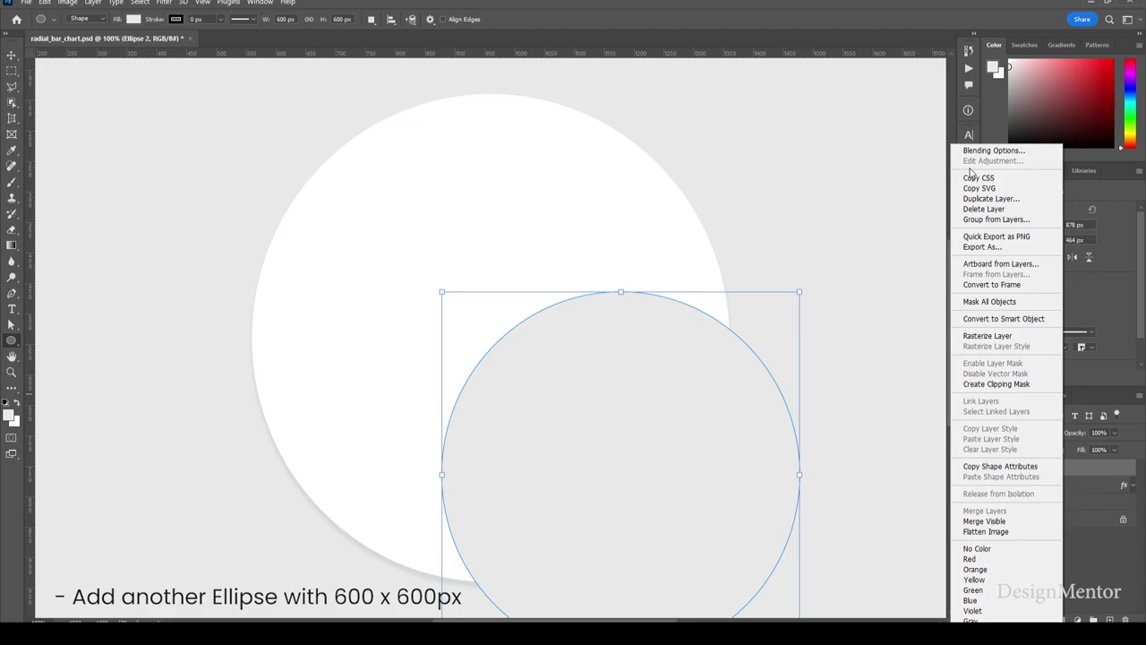
{"action": "left_click", "coordinate": [977, 150]}
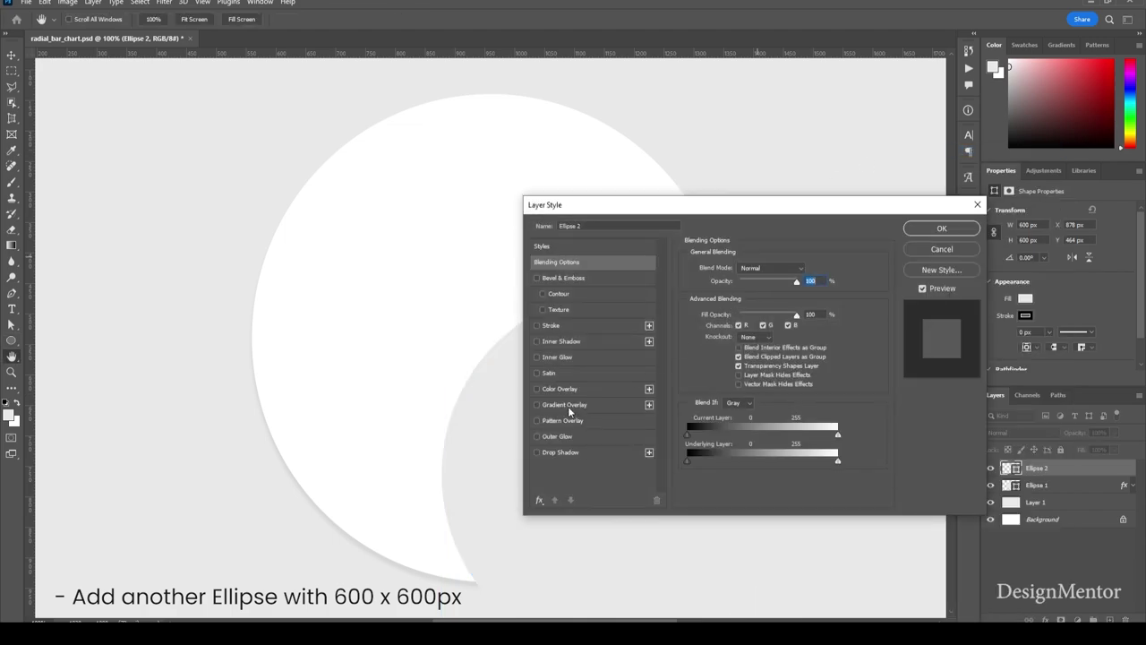
{"action": "left_click", "coordinate": [575, 388]}
{"action": "left_click", "coordinate": [806, 270]}
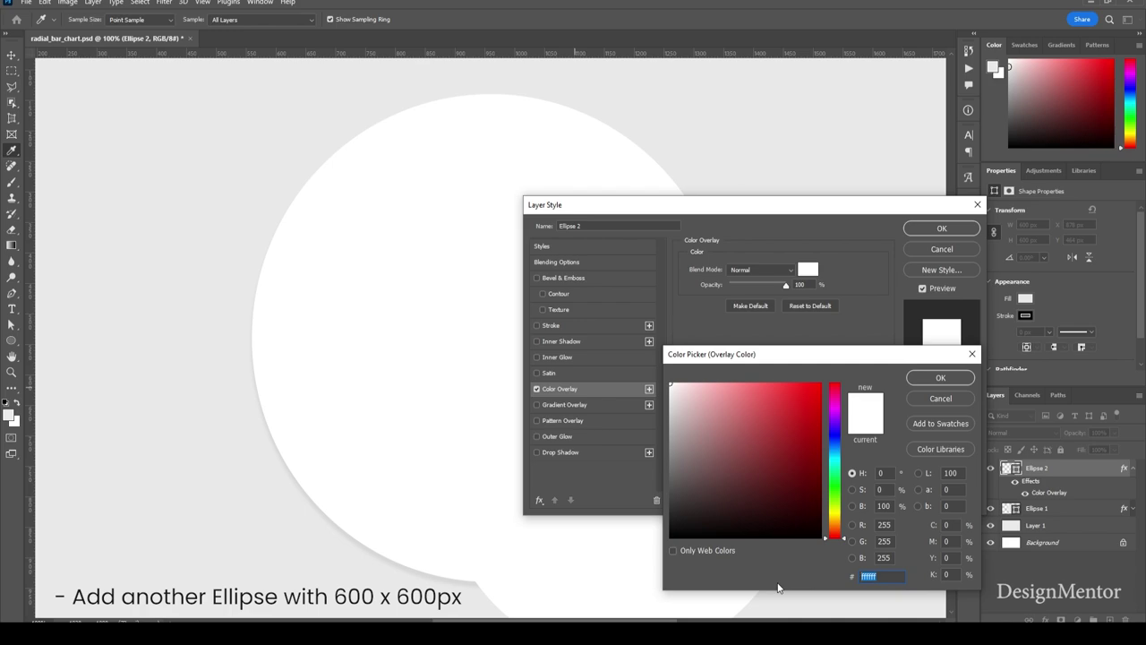
{"action": "type", "text": "00f"}
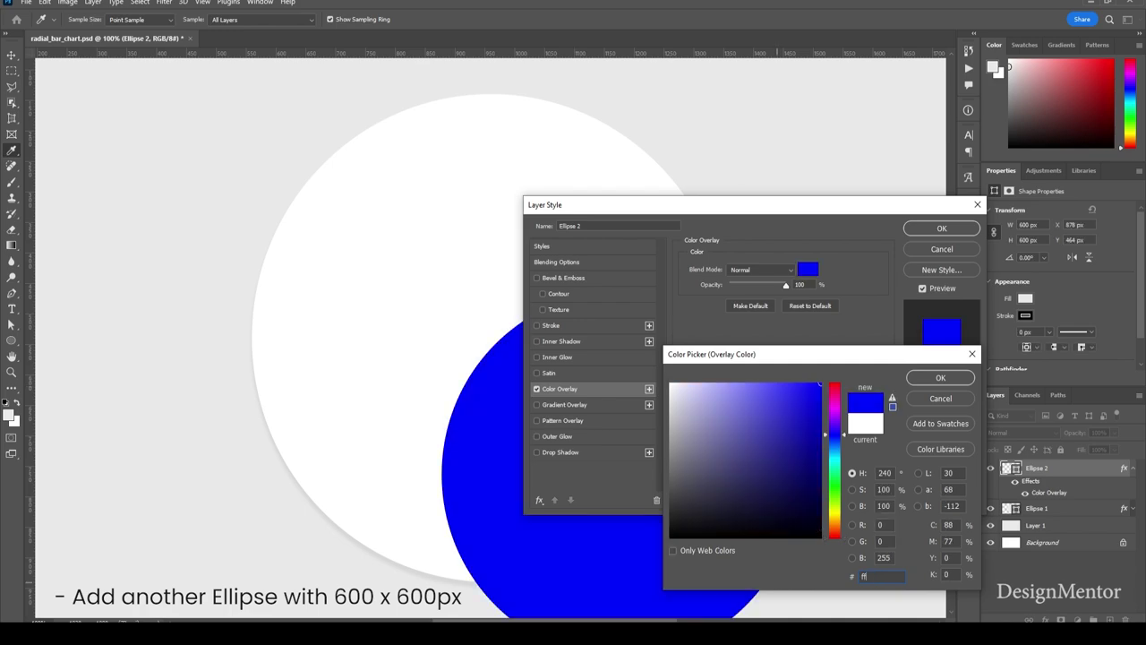
{"action": "type", "text": "fc6"}
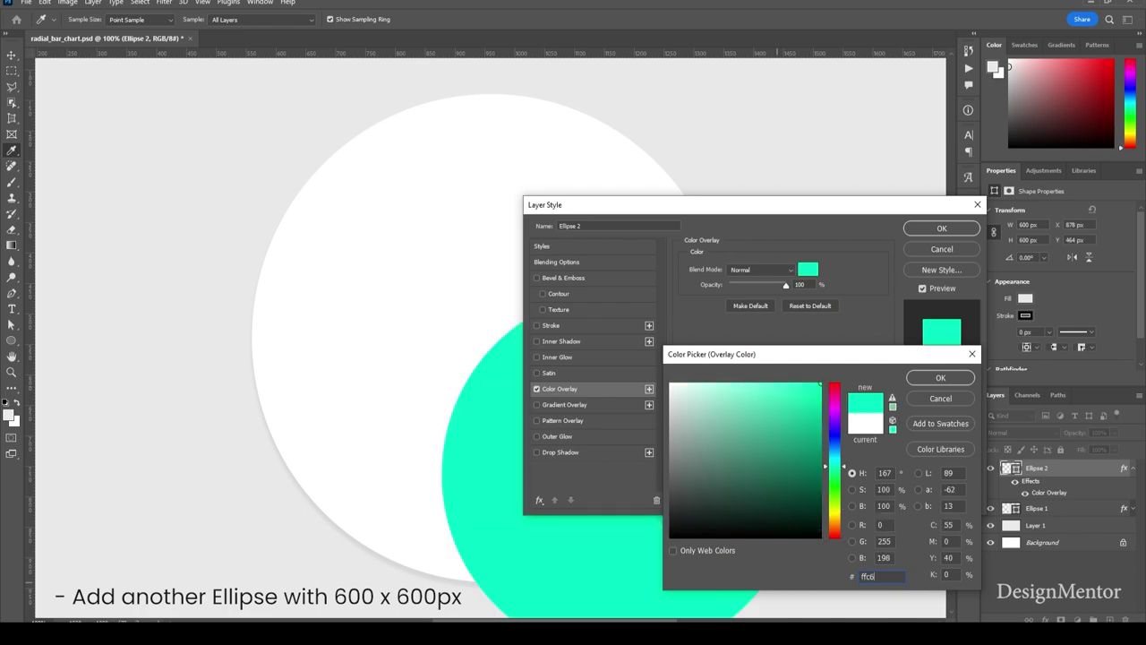
{"action": "type", "text": "00"}
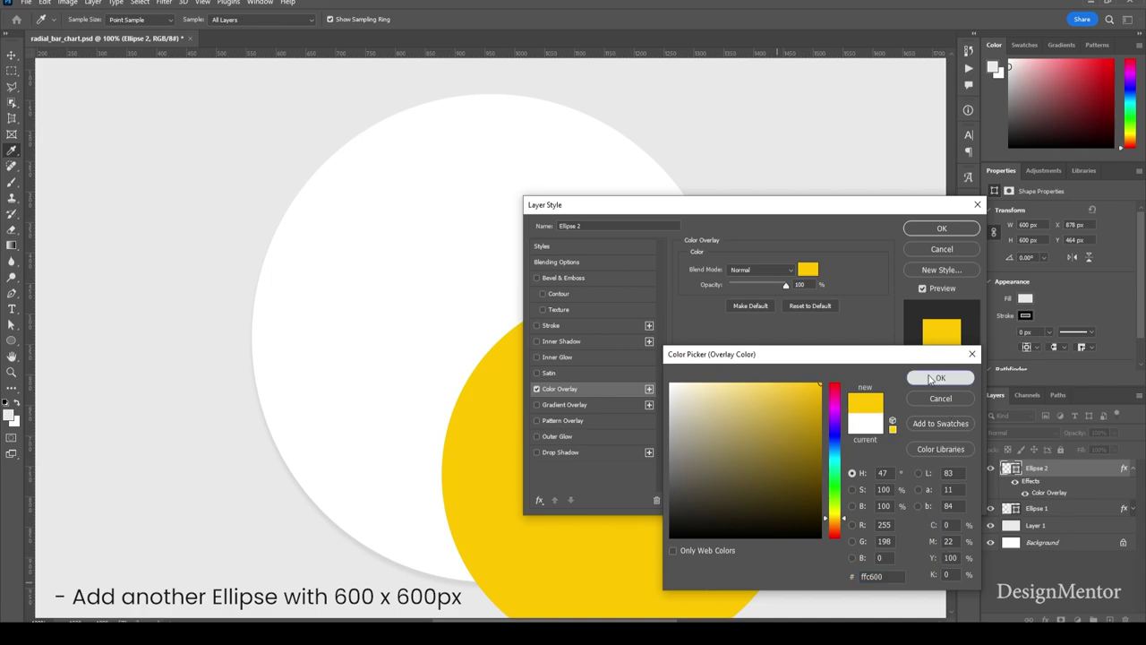
{"action": "left_click", "coordinate": [940, 378]}
{"action": "left_click", "coordinate": [945, 229]}
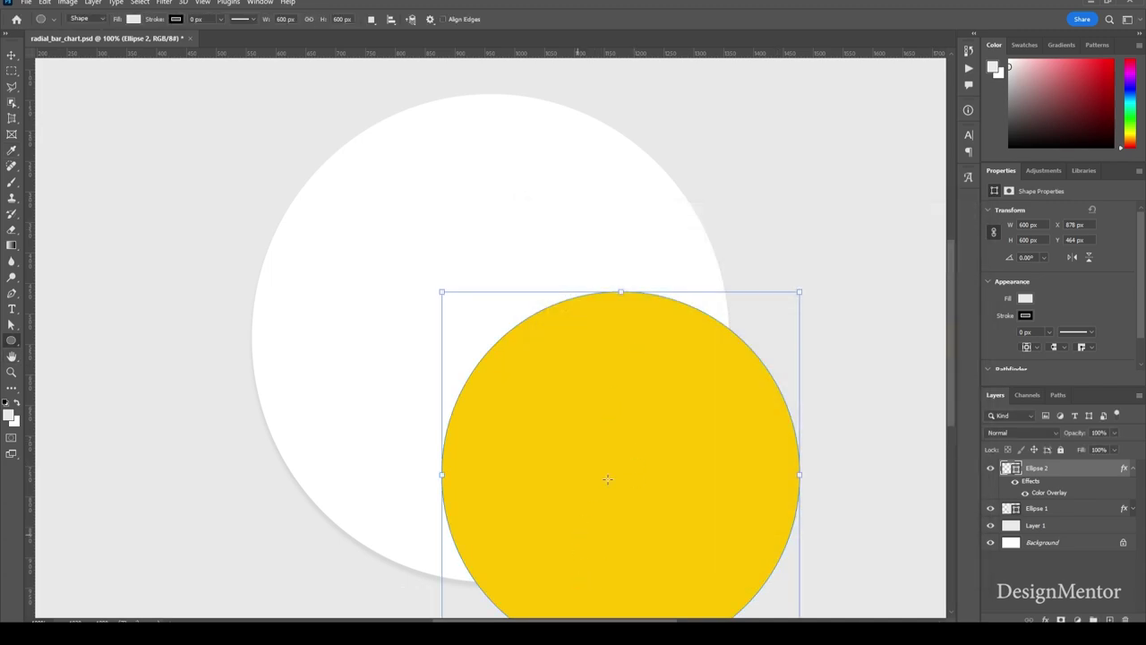
{"action": "key", "text": "v"}
{"action": "left_click_drag", "start_coordinate": [637, 484], "coordinate": [512, 338]}
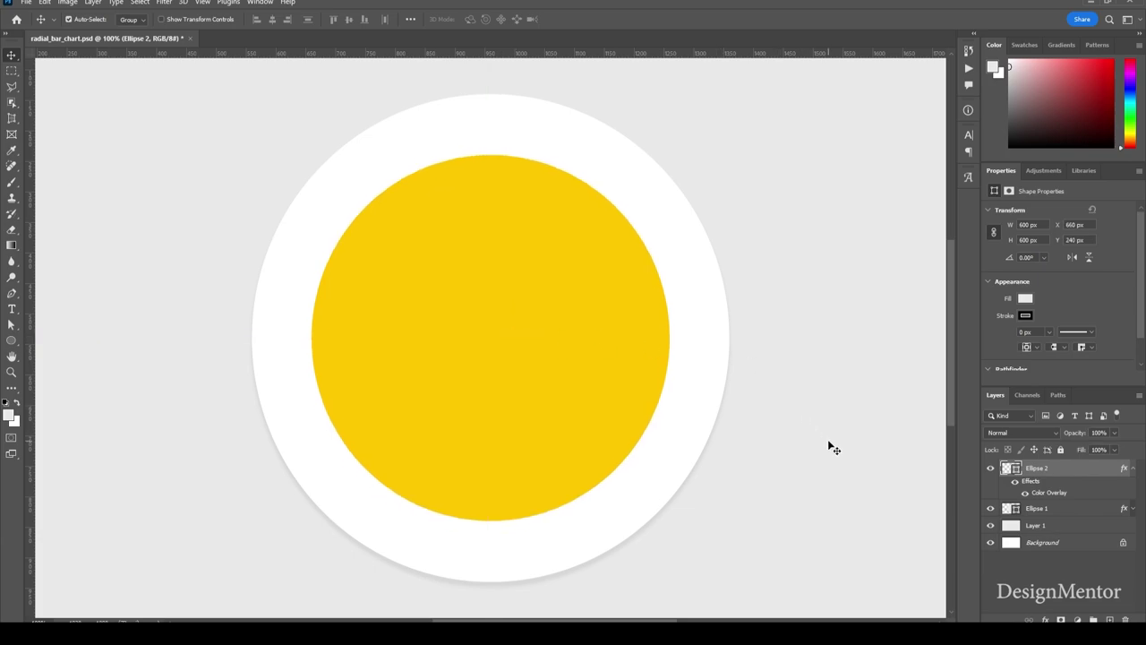
Step: Draw a 200 × 200 px circle as Ellipse 3, keeping its default fill
{"action": "left_click", "coordinate": [1125, 470]}
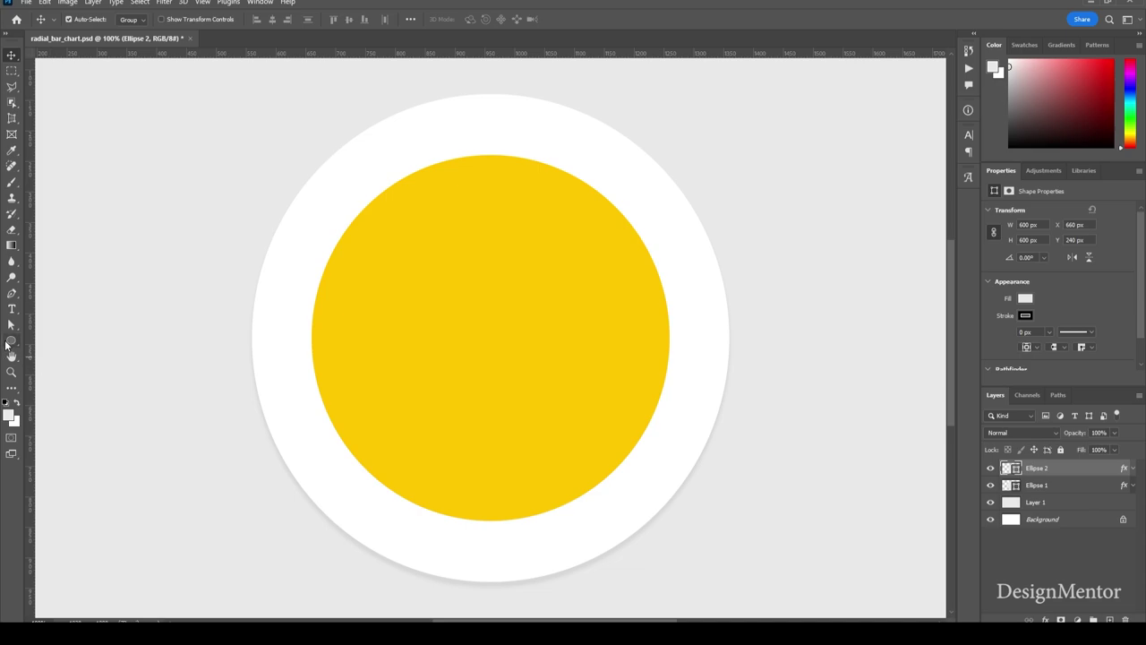
{"action": "left_click", "coordinate": [10, 341]}
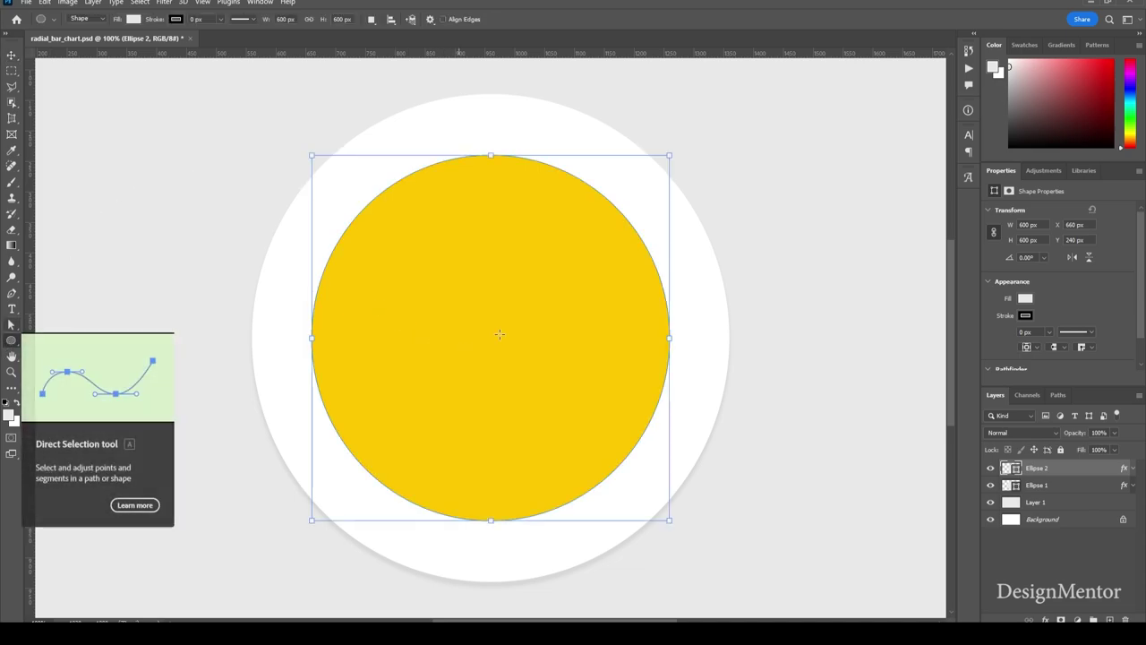
{"action": "left_click", "coordinate": [495, 305]}
{"action": "type", "text": "2"}
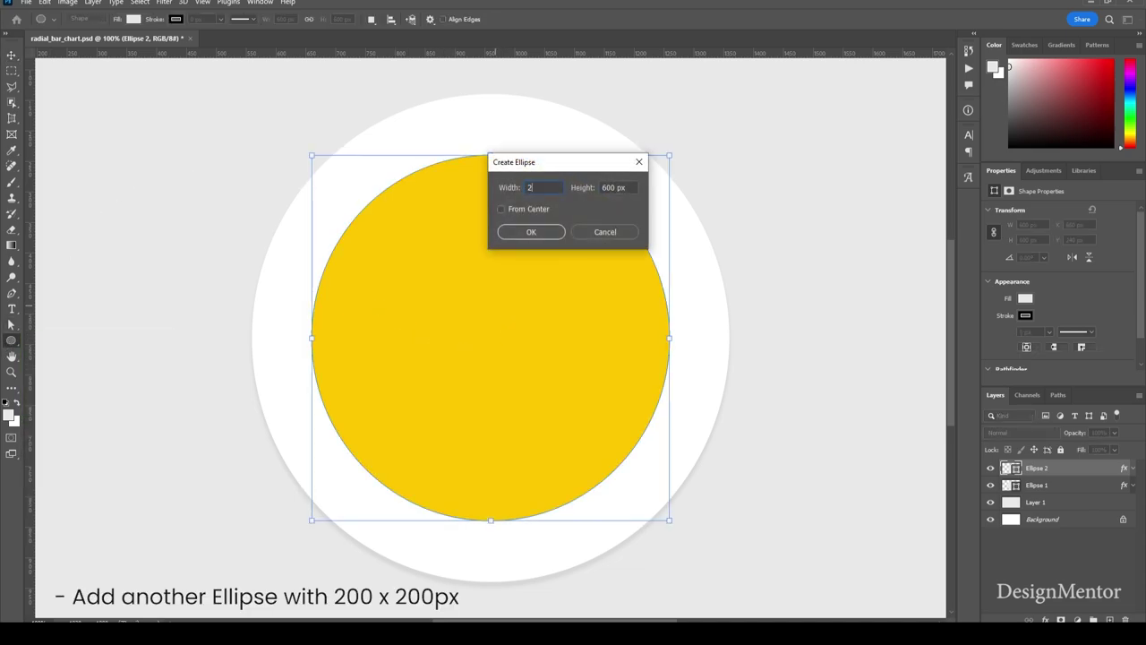
{"action": "type", "text": "00"}
{"action": "key", "text": "Tab"}
{"action": "type", "text": "200"}
{"action": "key", "text": "Return"}
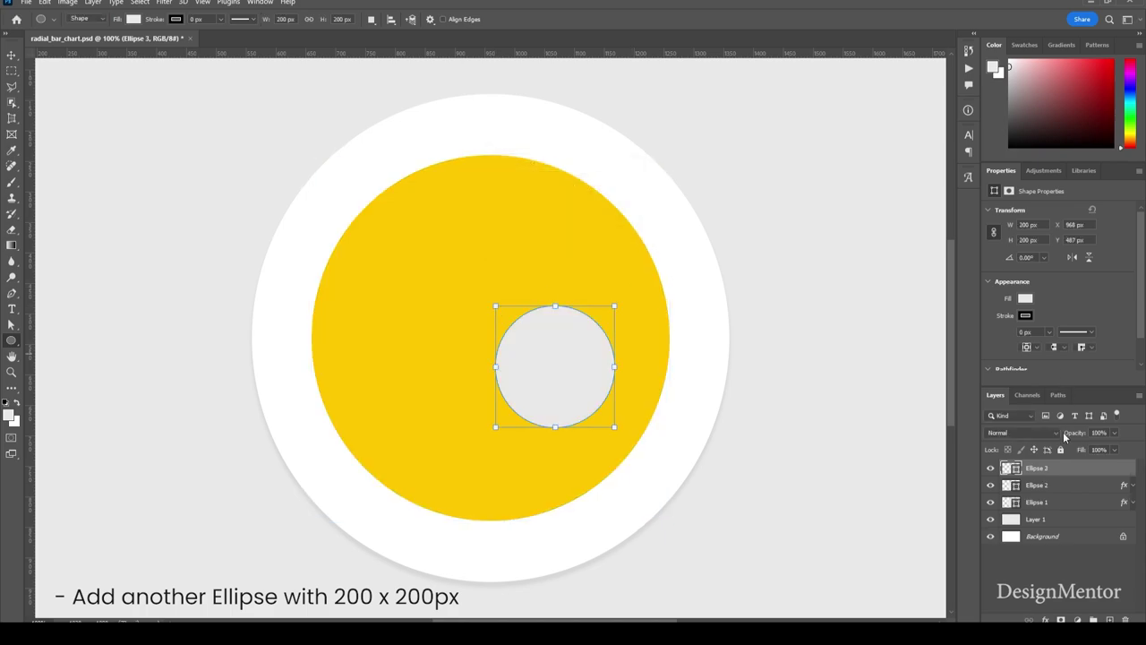
{"action": "left_click", "coordinate": [133, 19]}
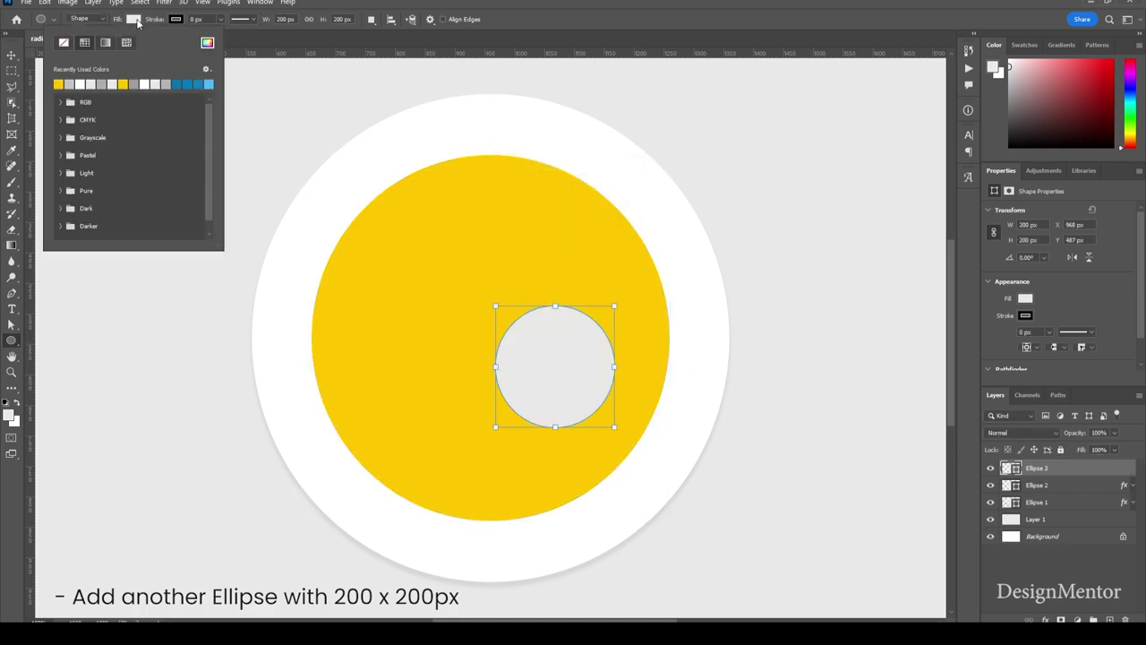
{"action": "key", "text": "Escape"}
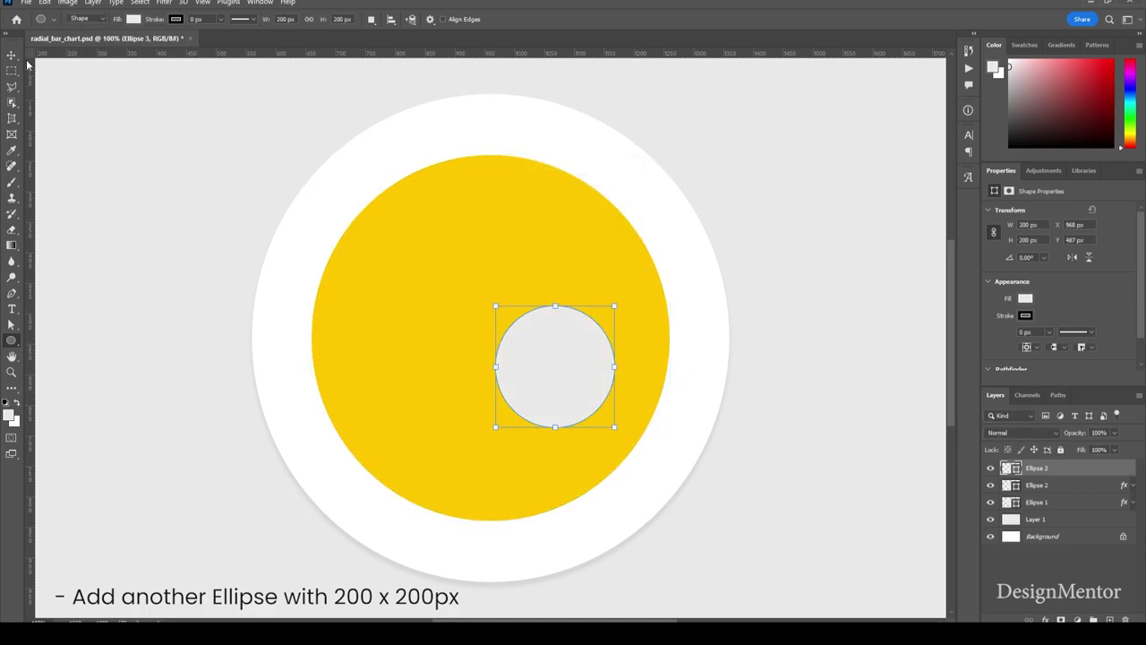
Step: Centre the 200 px circle on the yellow circle and reselect Ellipse 2
{"action": "key", "text": "v"}
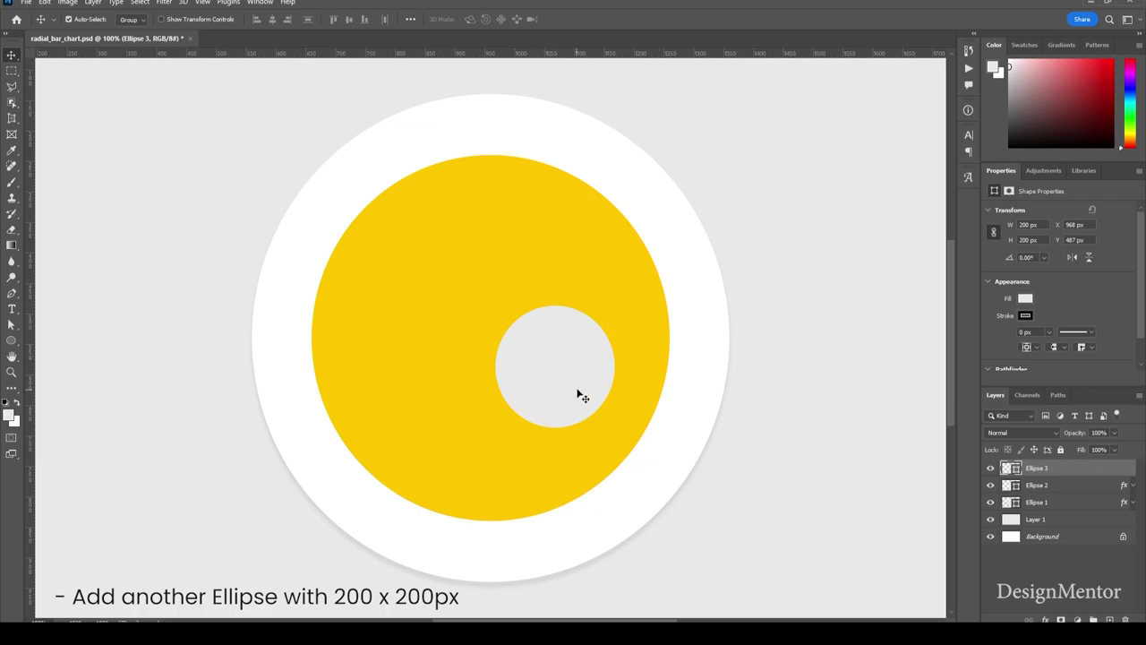
{"action": "left_click_drag", "start_coordinate": [552, 377], "coordinate": [491, 347]}
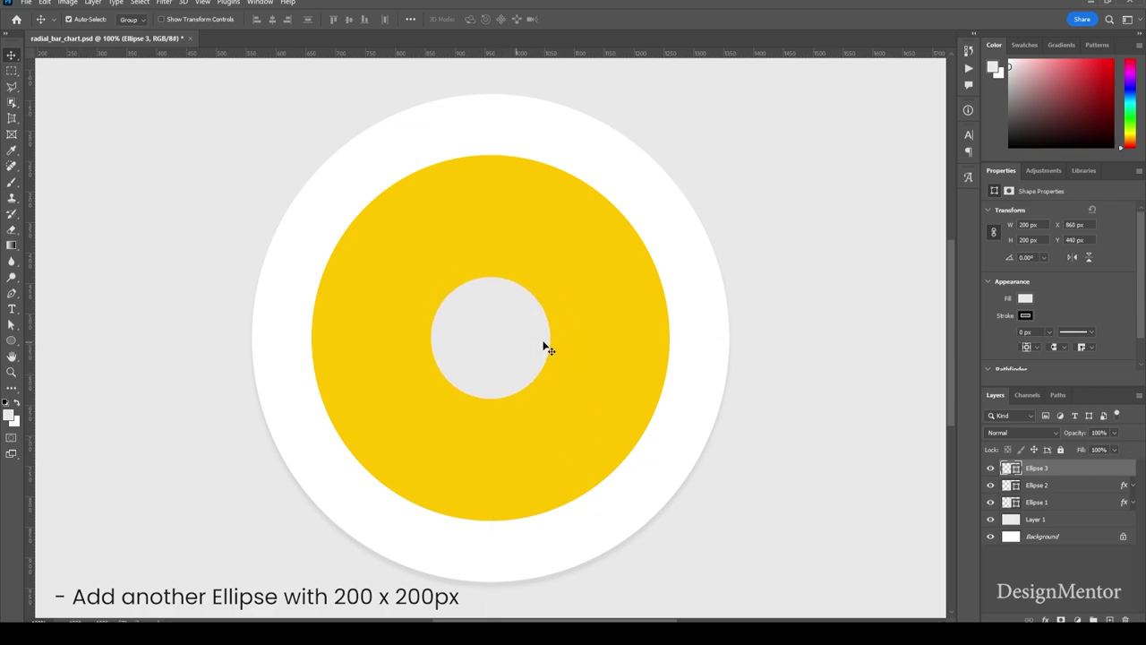
{"action": "left_click", "coordinate": [990, 468]}
{"action": "left_click", "coordinate": [990, 468]}
{"action": "left_click", "coordinate": [1067, 485]}
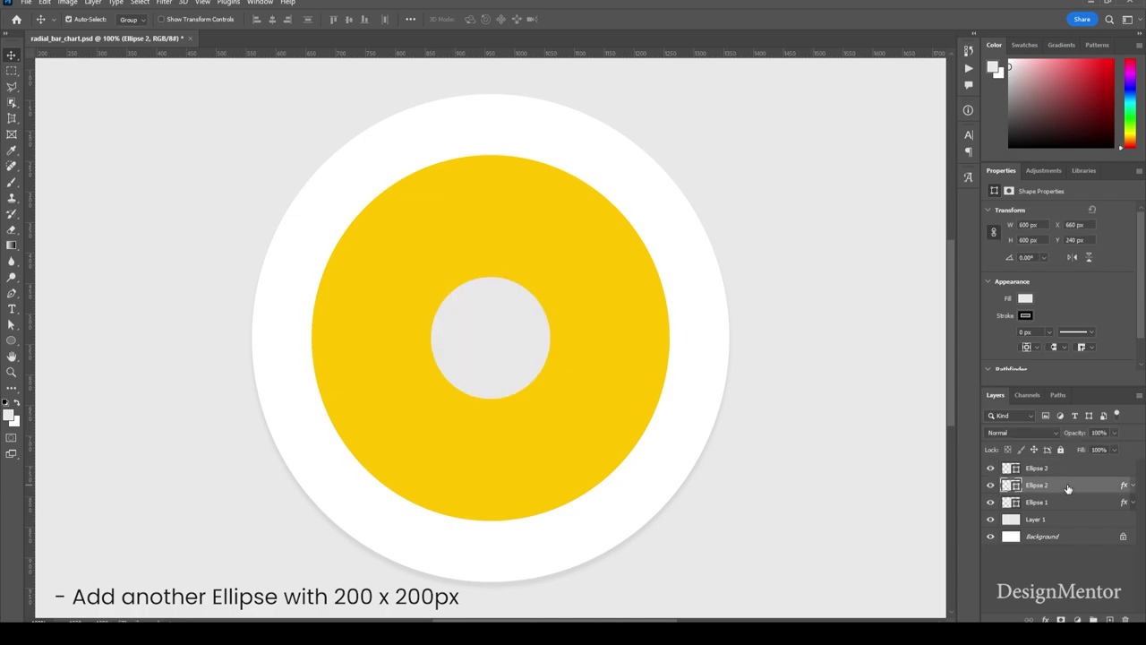
Step: Rasterize Ellipse 2 and delete a 200 px centre hole using Ellipse 3's outline, then hide Ellipse 3
{"action": "right_click", "coordinate": [1067, 485]}
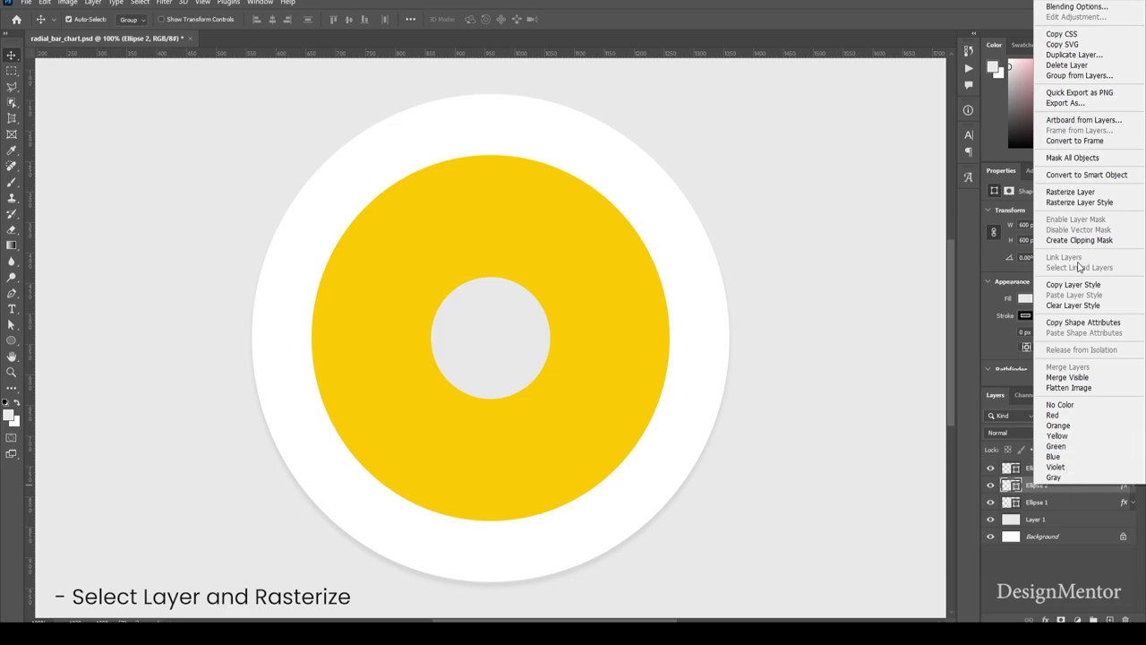
{"action": "left_click", "coordinate": [1076, 192]}
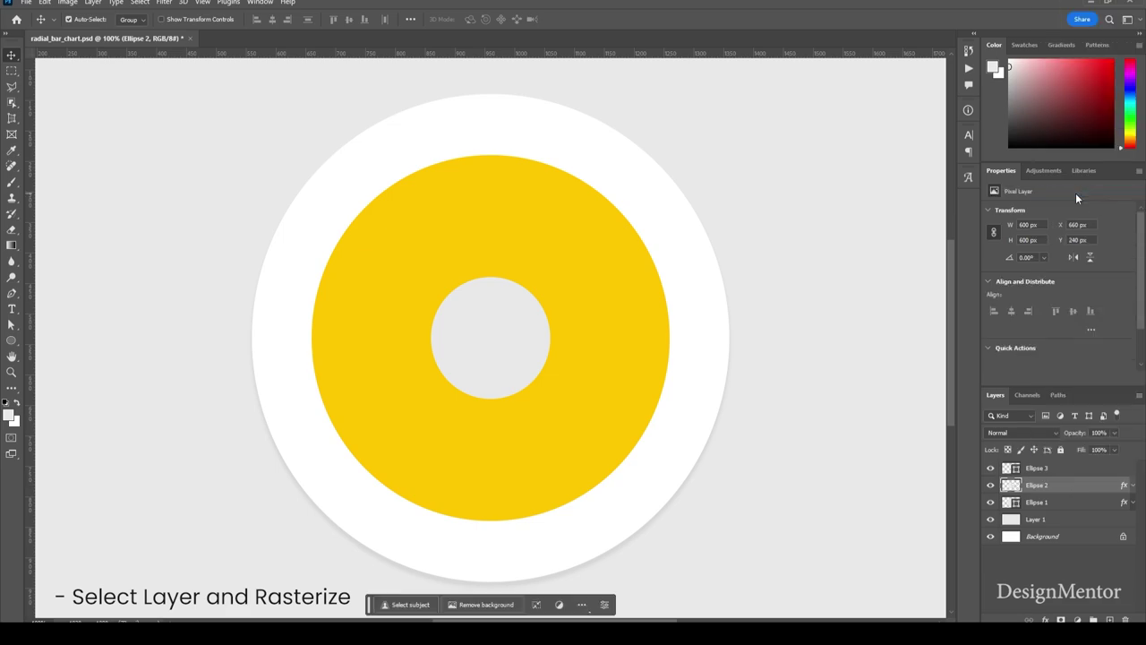
{"action": "left_click", "coordinate": [1007, 468], "text": "ctrl"}
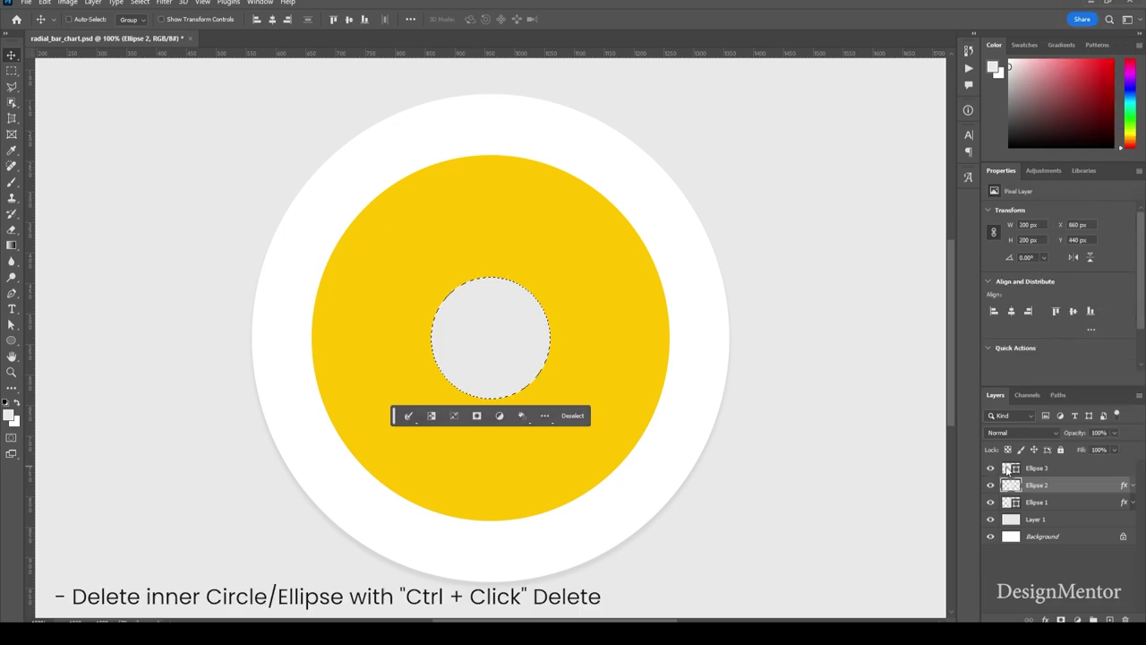
{"action": "left_click", "coordinate": [991, 468]}
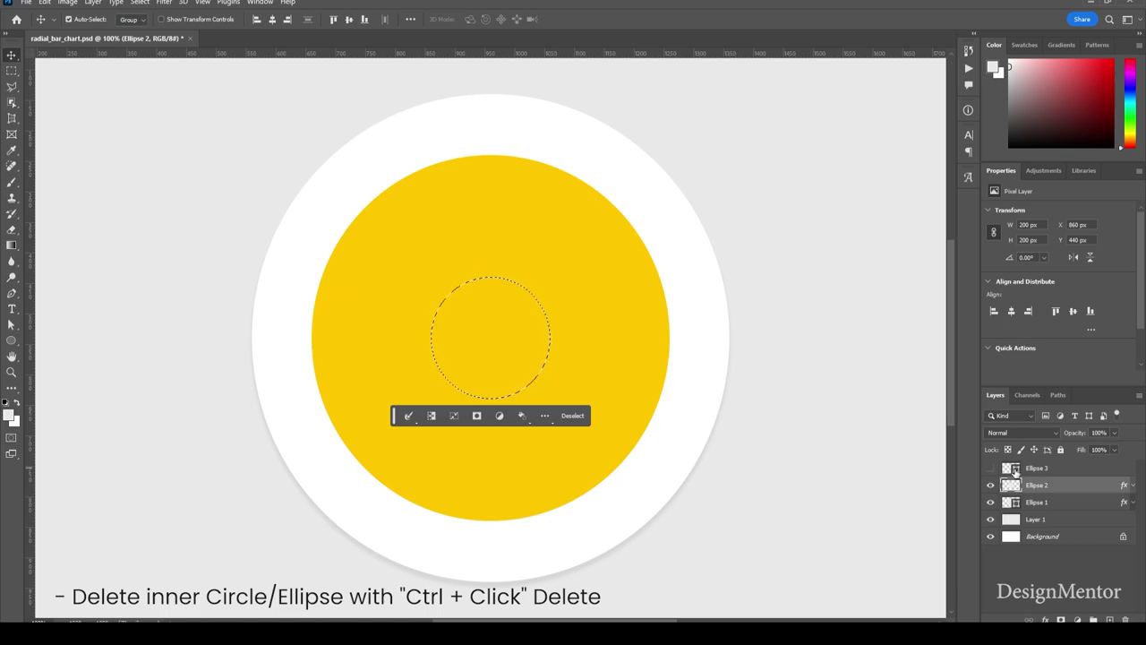
{"action": "key", "text": "Delete"}
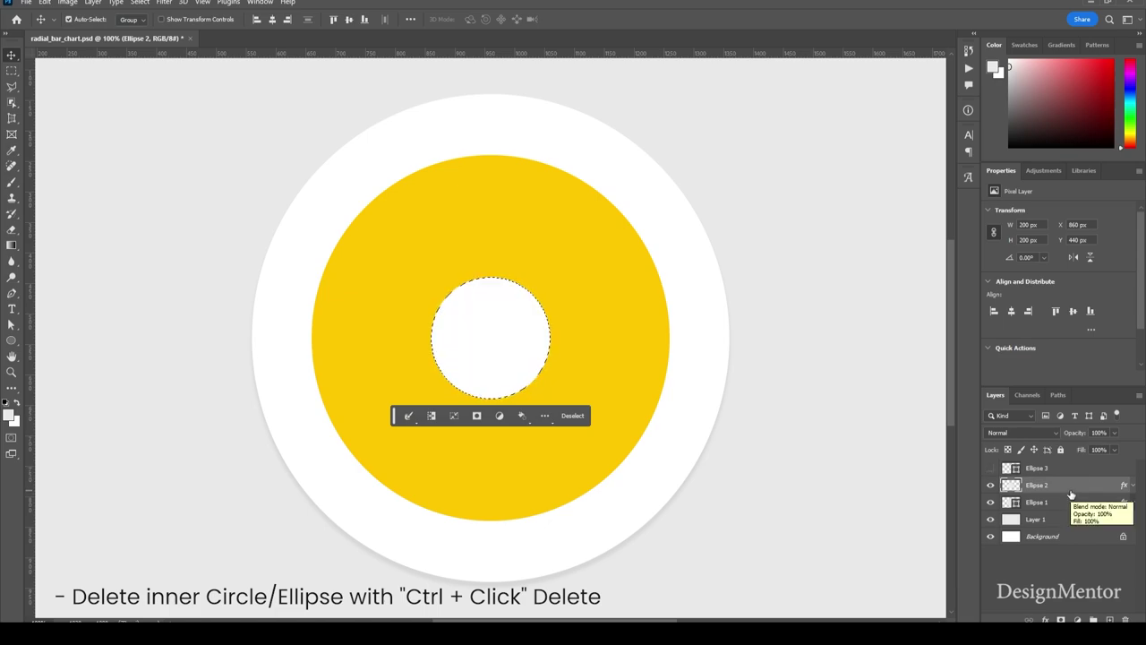
{"action": "key", "text": "ctrl+d"}
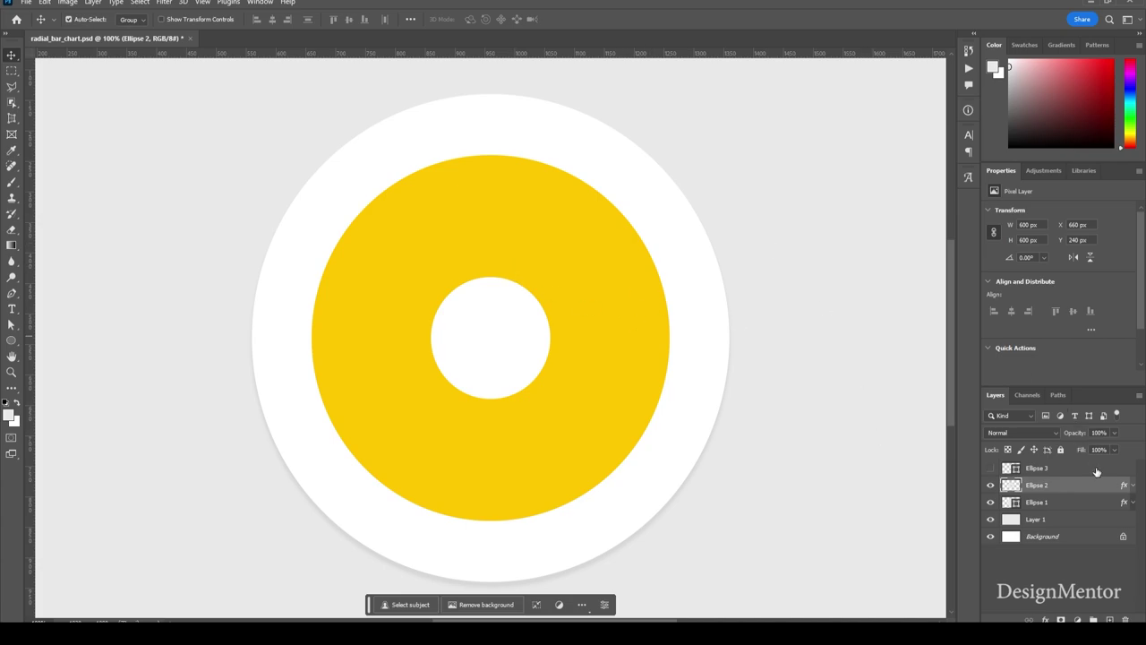
Step: Marquee-select the ring's upper-left quarter up to its centre and delete it
{"action": "left_click", "coordinate": [14, 72]}
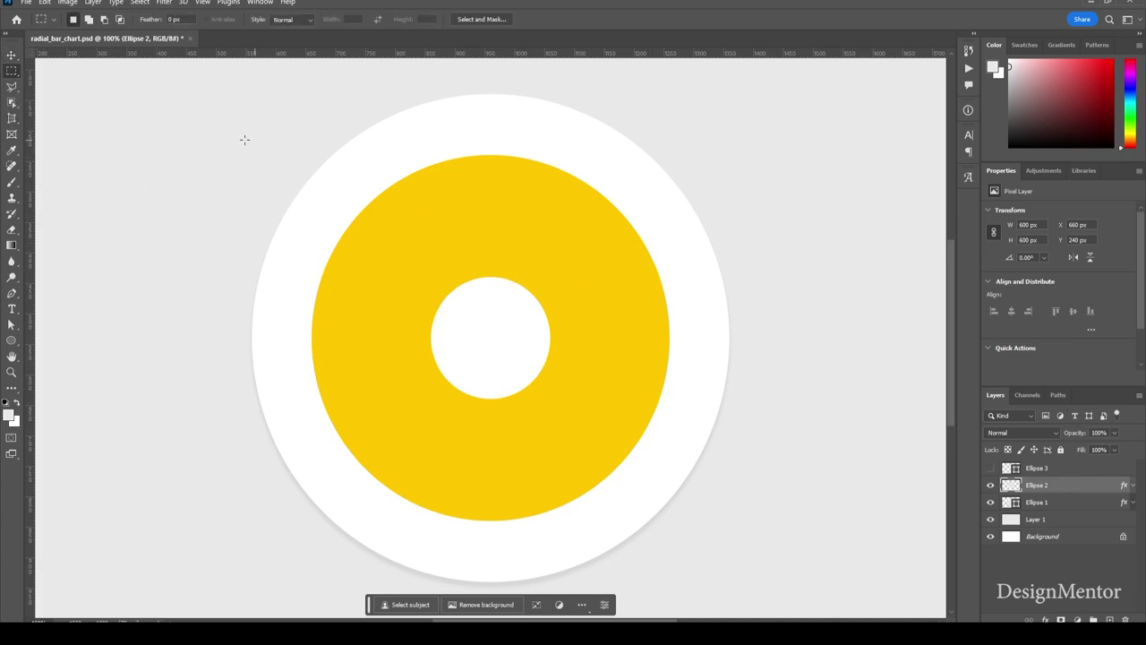
{"action": "left_click_drag", "start_coordinate": [204, 121], "coordinate": [491, 334]}
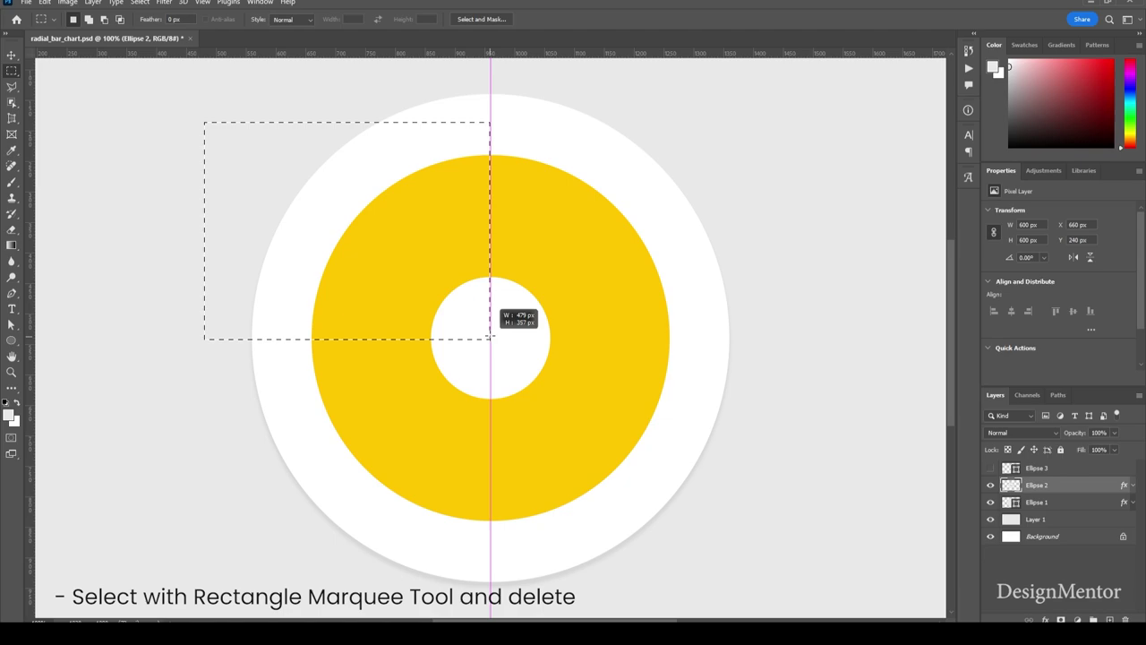
{"action": "left_click_drag", "start_coordinate": [491, 334], "coordinate": [493, 338]}
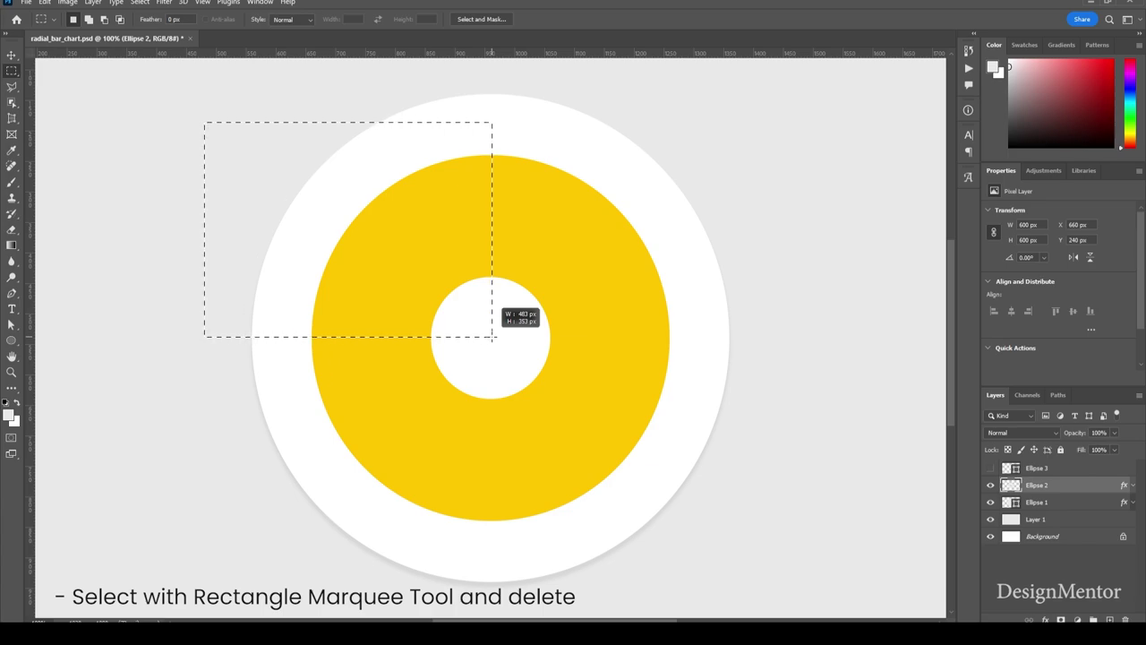
{"action": "left_click_drag", "start_coordinate": [493, 338], "coordinate": [490, 338]}
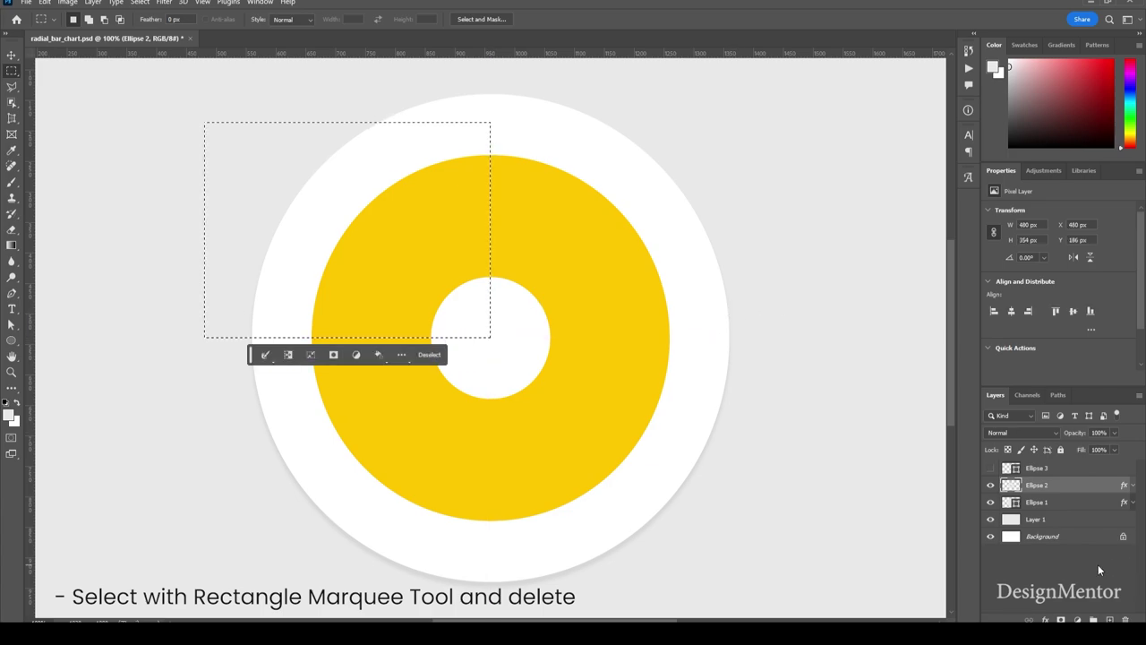
{"action": "key", "text": "Delete"}
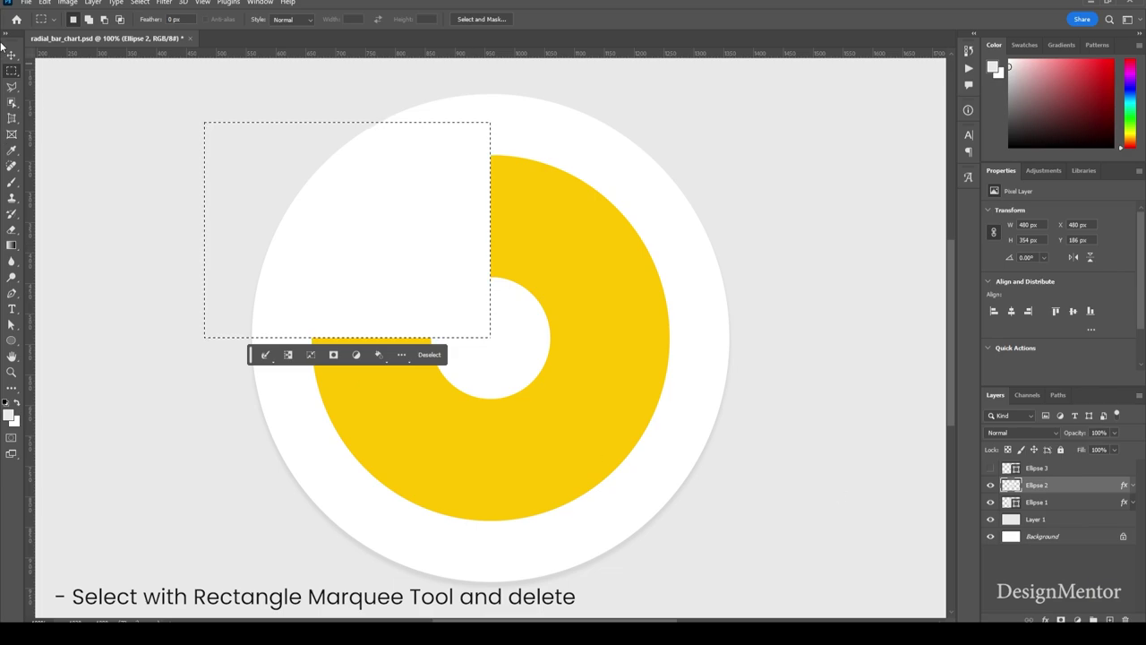
{"action": "left_click", "coordinate": [12, 55]}
{"action": "left_click", "coordinate": [565, 143]}
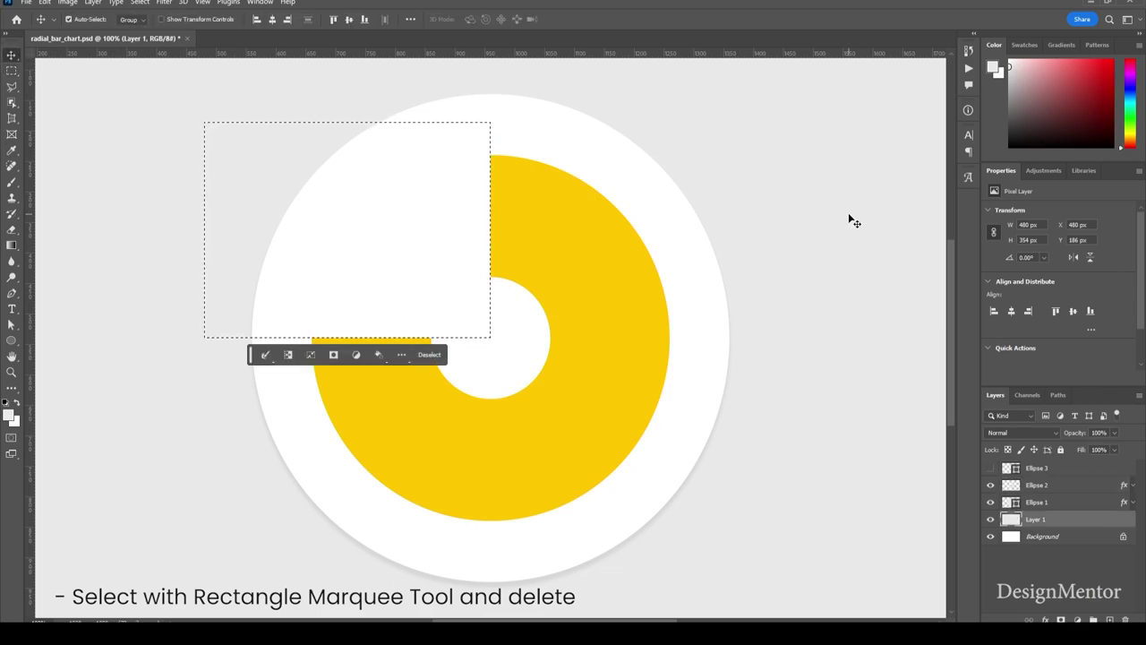
{"action": "key", "text": "ctrl+d"}
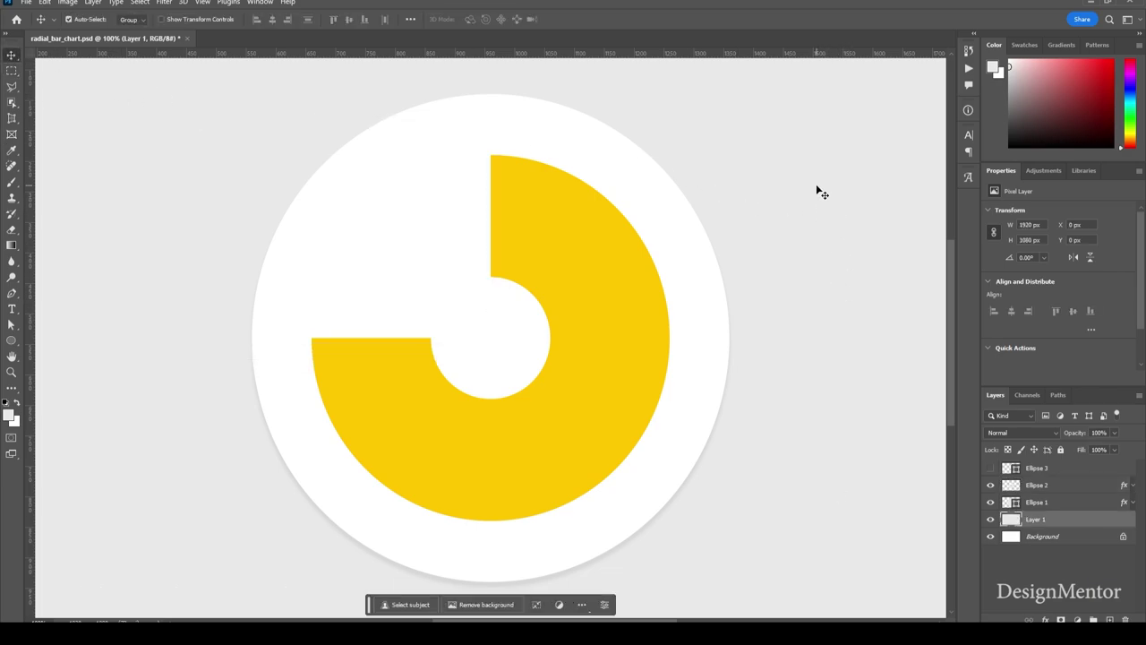
Step: Add a '75%' text layer above the ring's cut-out quarter
{"action": "left_click", "coordinate": [1063, 486]}
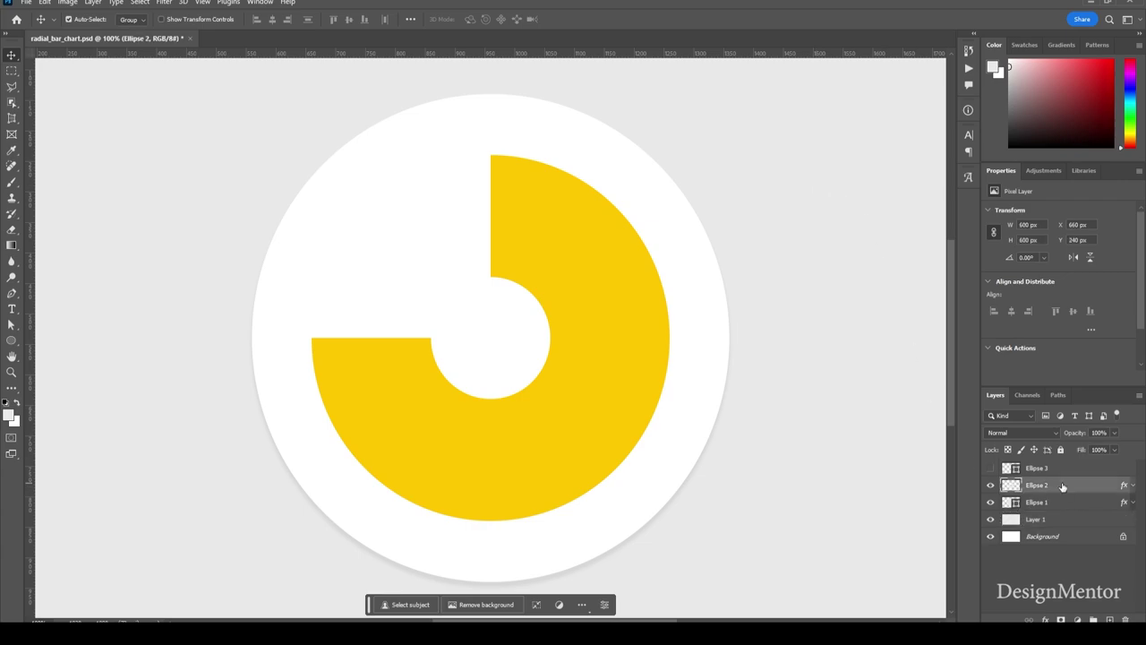
{"action": "key", "text": "t"}
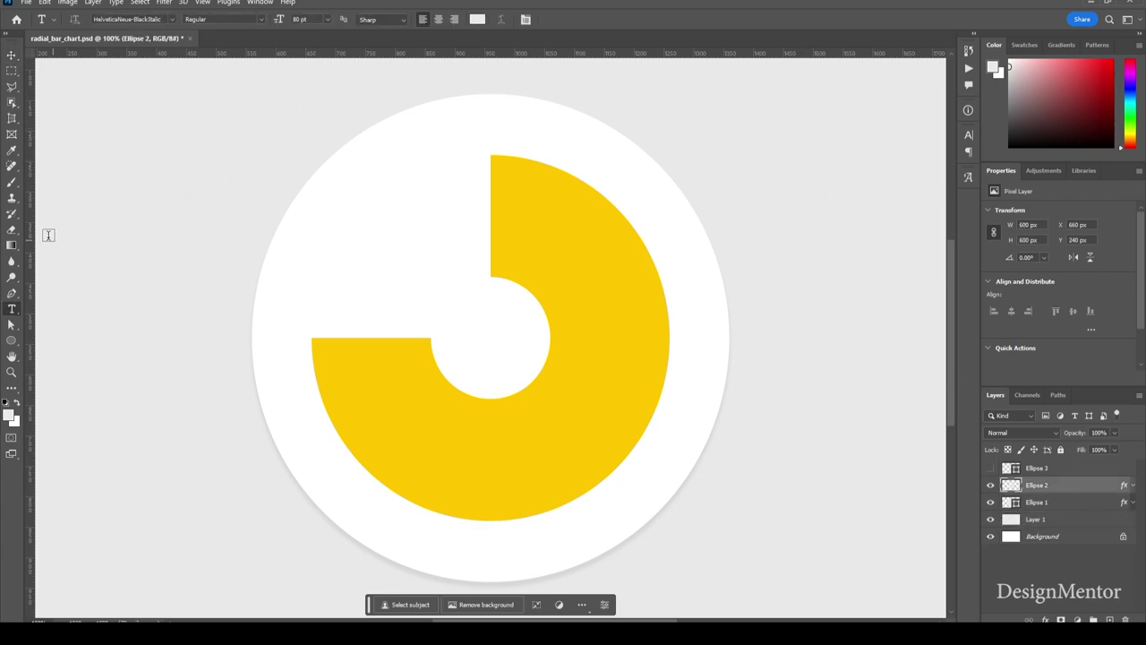
{"action": "left_click", "coordinate": [375, 239]}
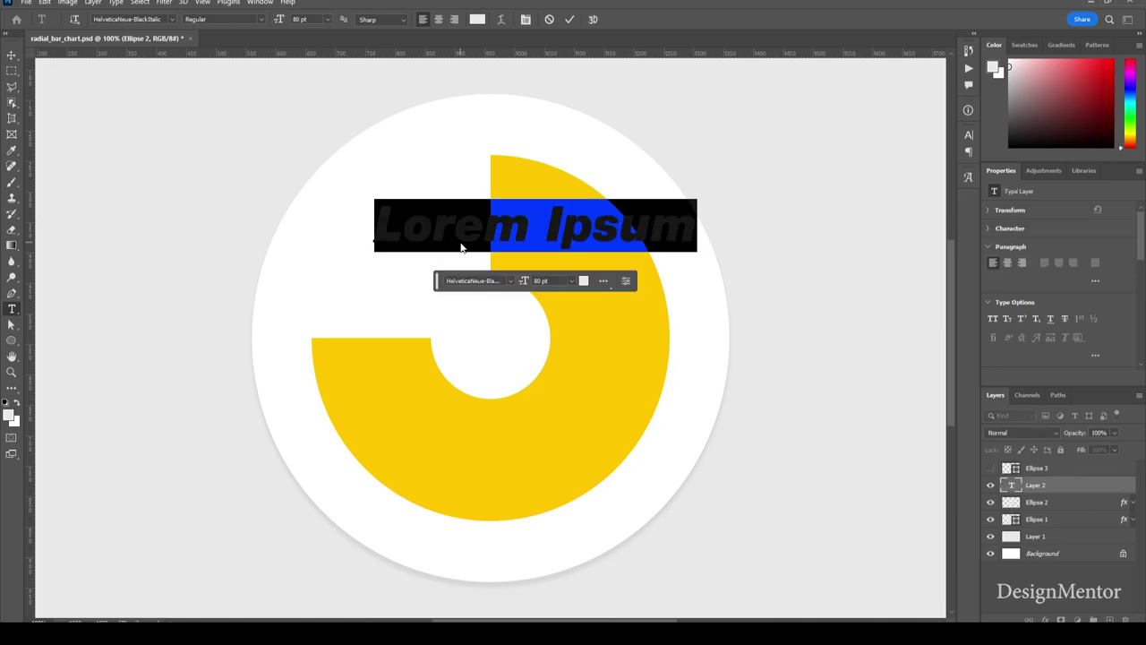
{"action": "type", "text": "75"}
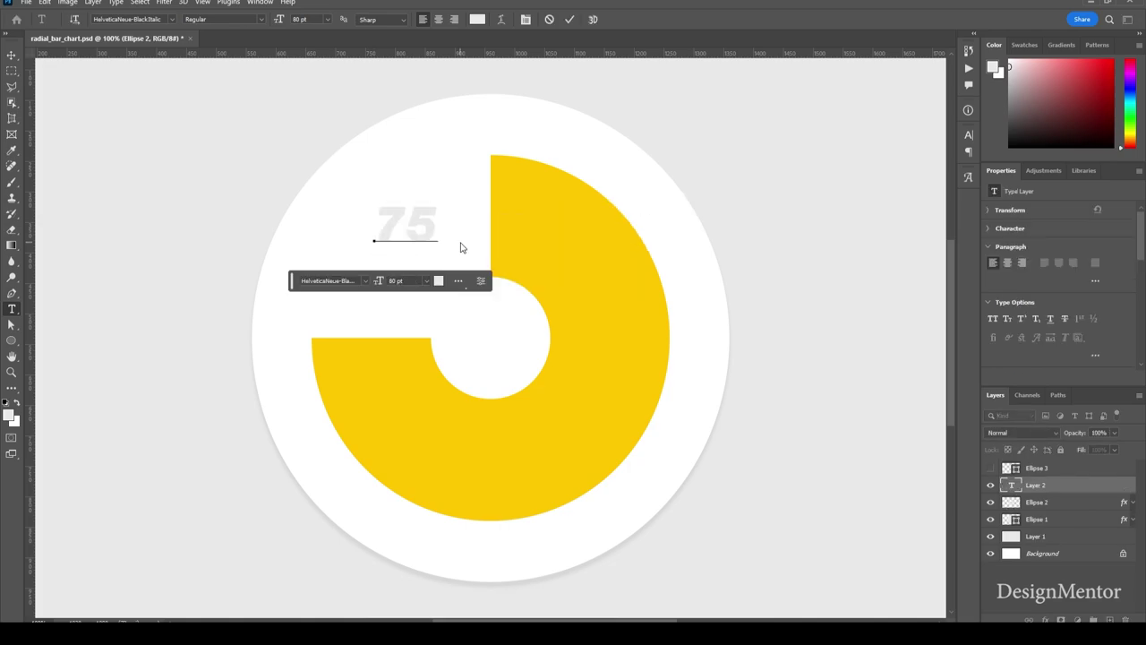
{"action": "type", "text": "%"}
Step: Colour the 75% text purple (92278f) and commit it
{"action": "key", "text": "ctrl+a"}
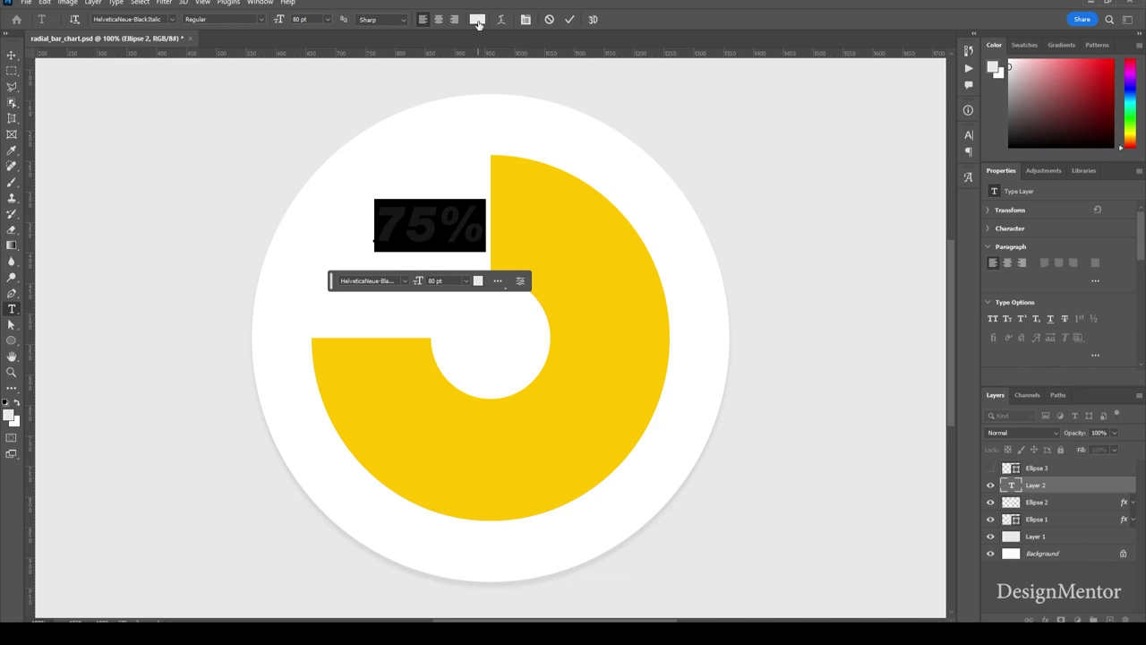
{"action": "left_click", "coordinate": [477, 20]}
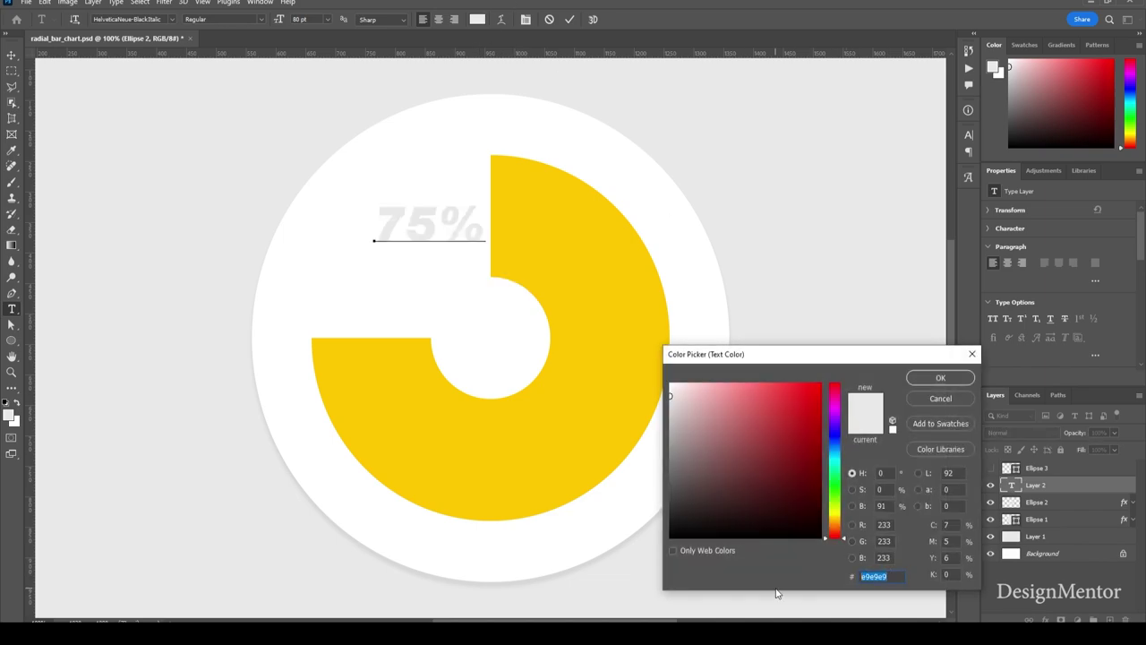
{"action": "type", "text": "09227"}
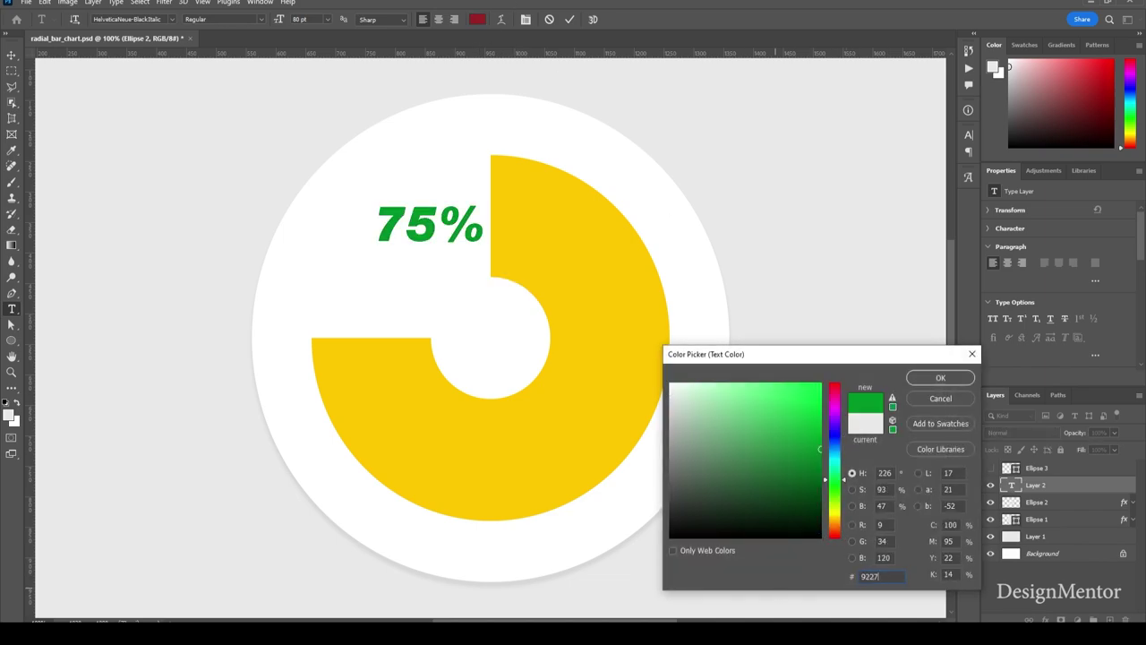
{"action": "type", "text": "8f"}
{"action": "left_click", "coordinate": [932, 381]}
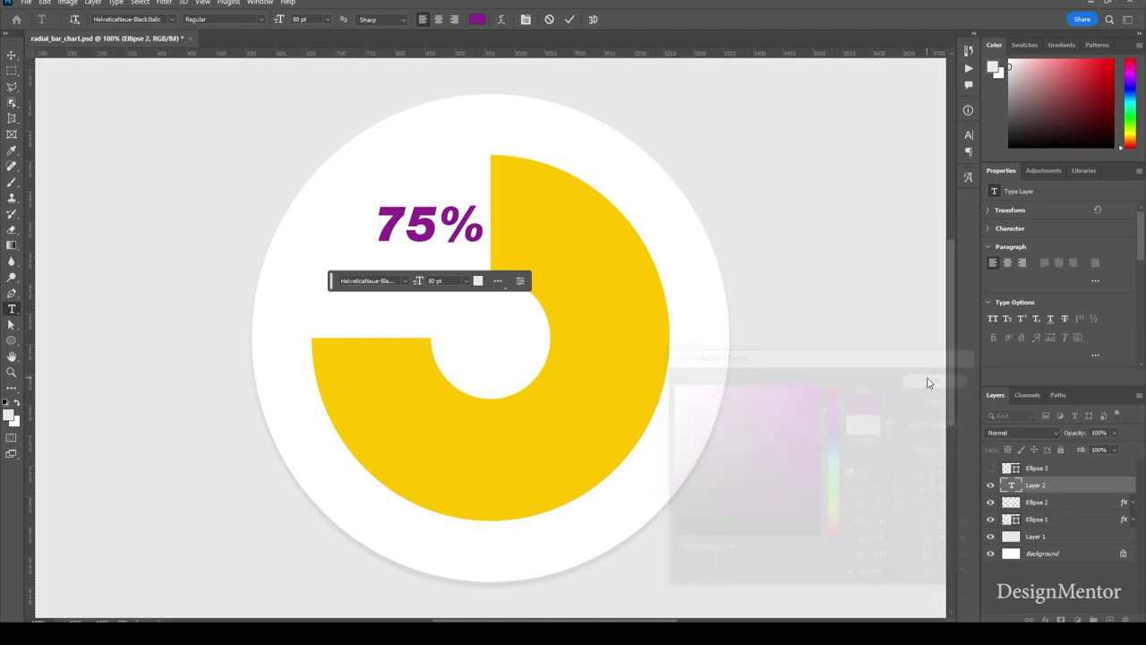
{"action": "left_click", "coordinate": [13, 58]}
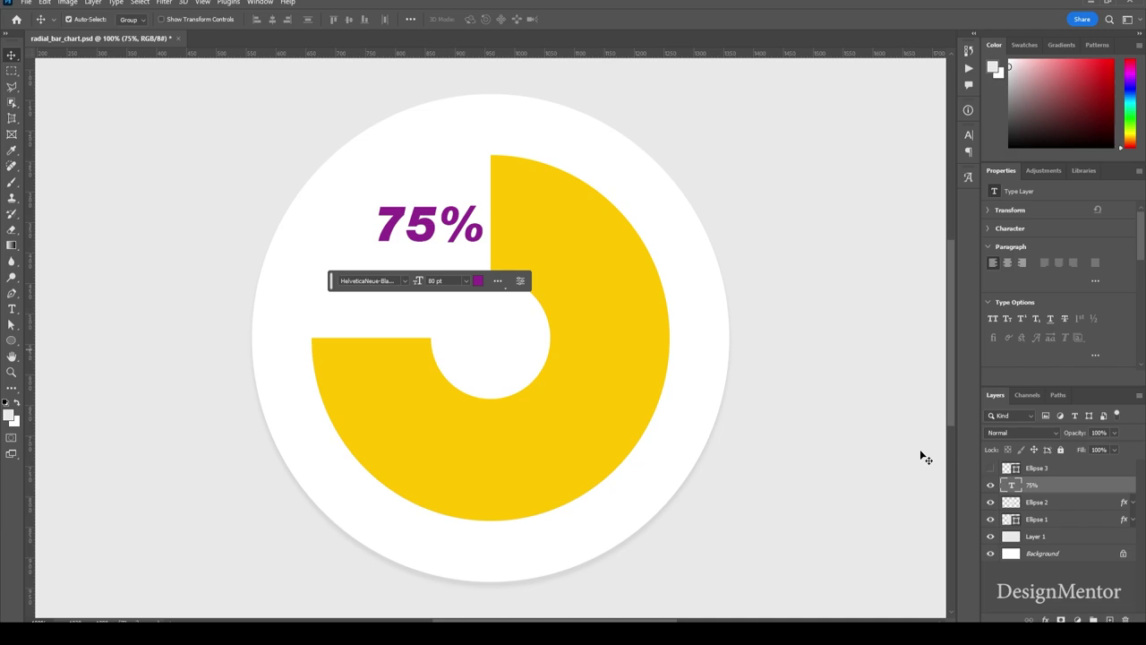
Step: Nudge the 75% label about 30 px left, then click through Layer 1, Background and Ellipse 3
{"action": "left_click_drag", "start_coordinate": [435, 236], "coordinate": [407, 235]}
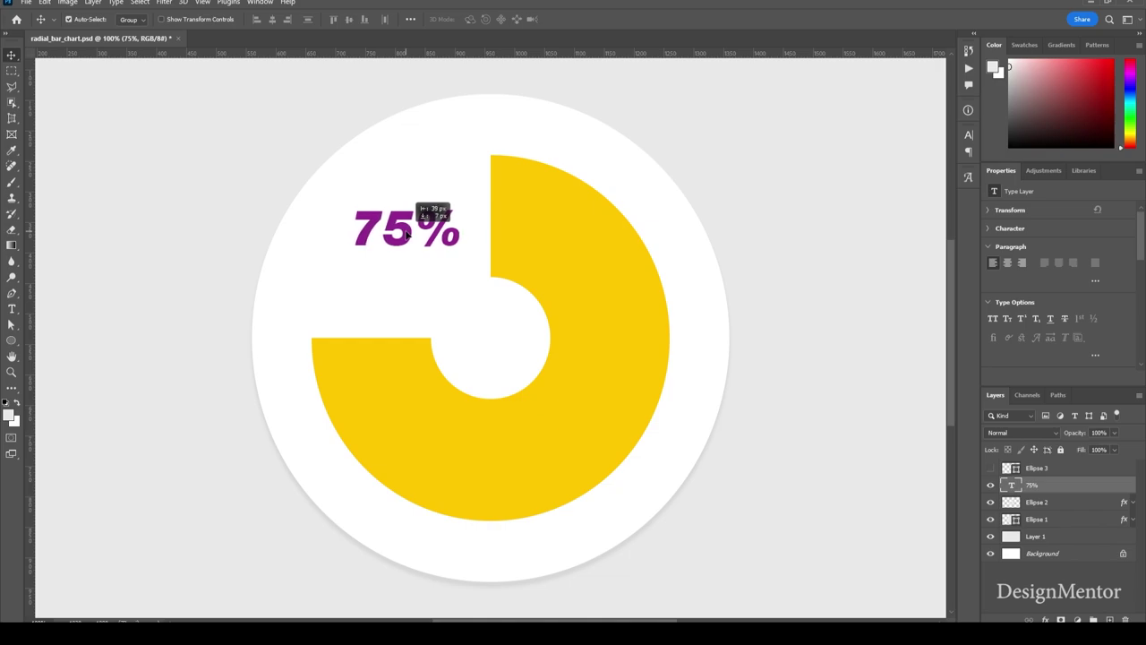
{"action": "left_click", "coordinate": [1057, 536]}
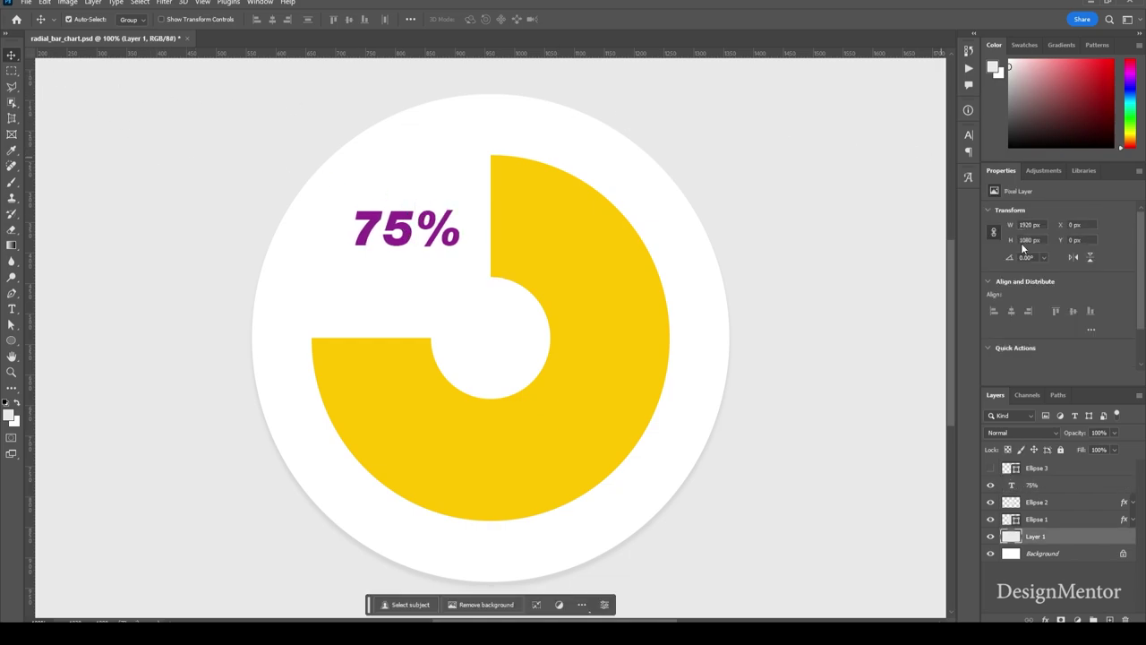
{"action": "left_click", "coordinate": [1066, 554]}
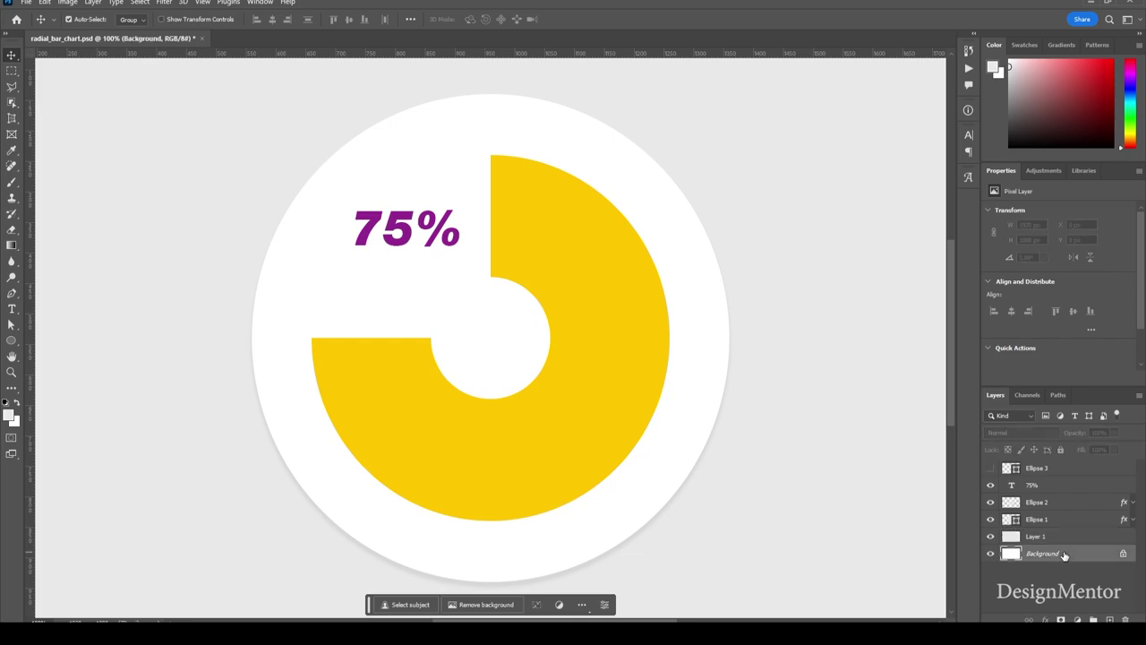
{"action": "left_click", "coordinate": [833, 559]}
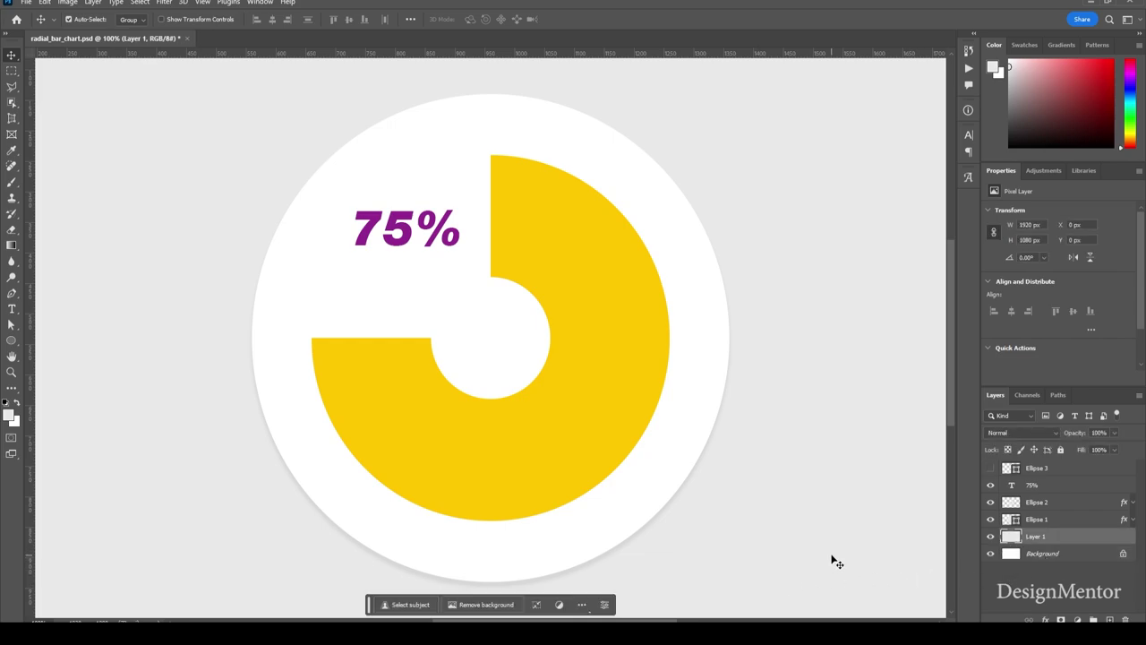
{"action": "left_click", "coordinate": [1061, 467]}
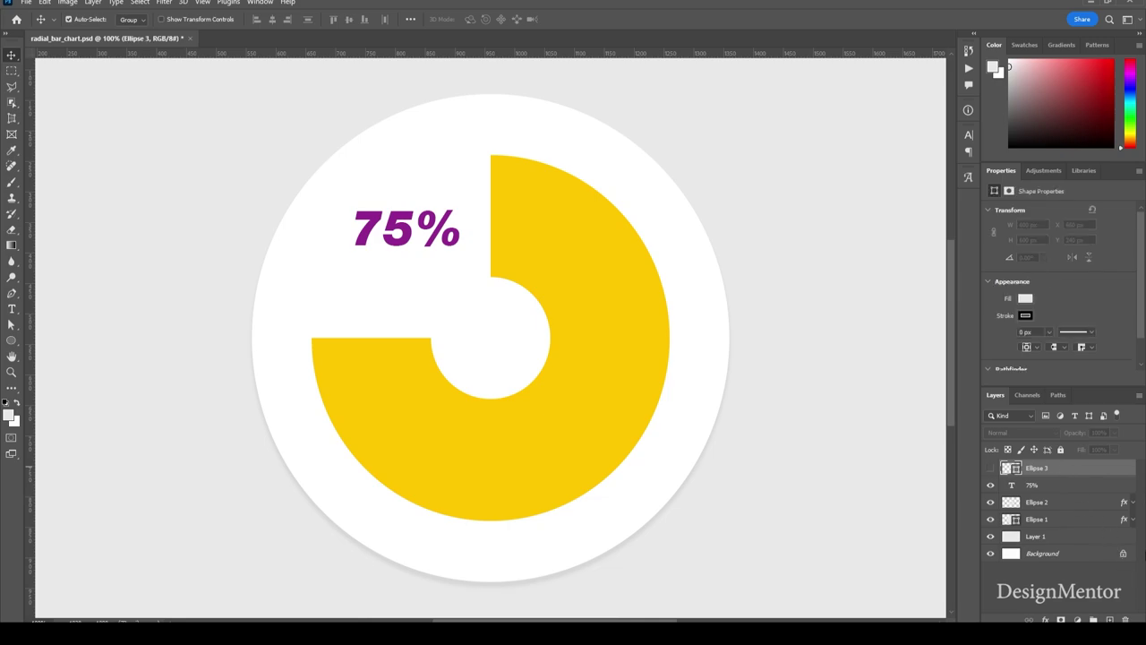